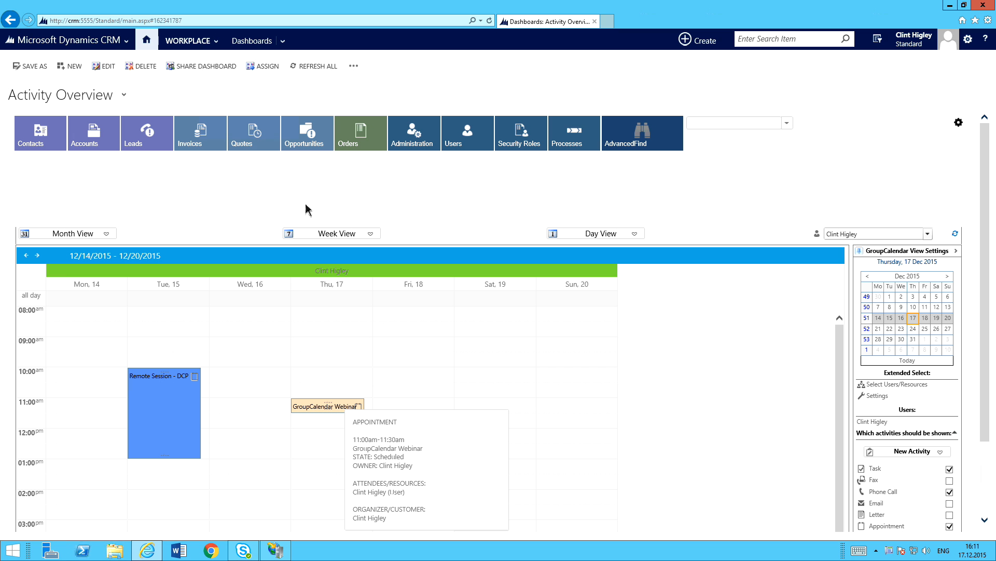
# - Open GroupCalendar from the Workplace area and review the layouts available for the week view
pyautogui.click(215, 44)
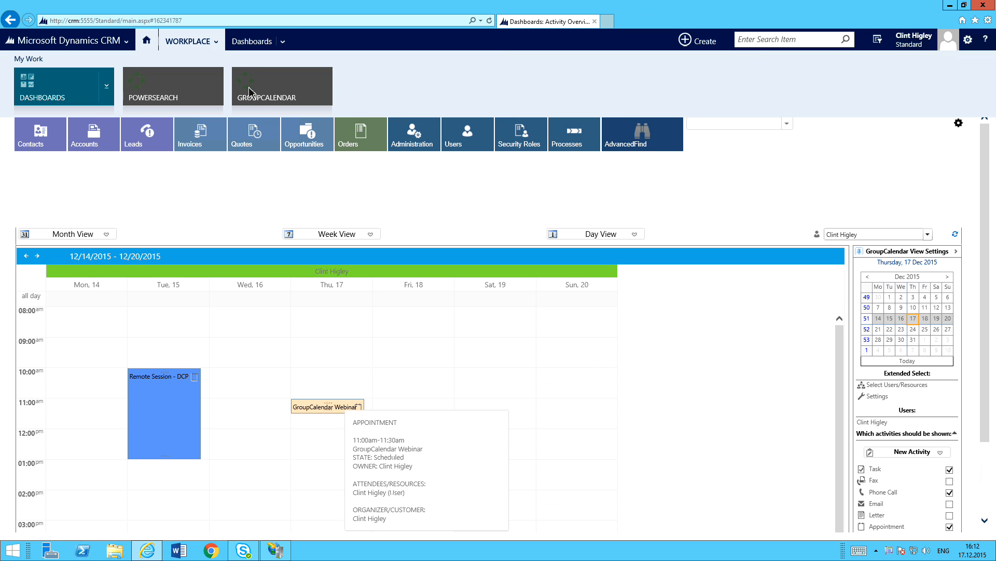
pyautogui.click(260, 92)
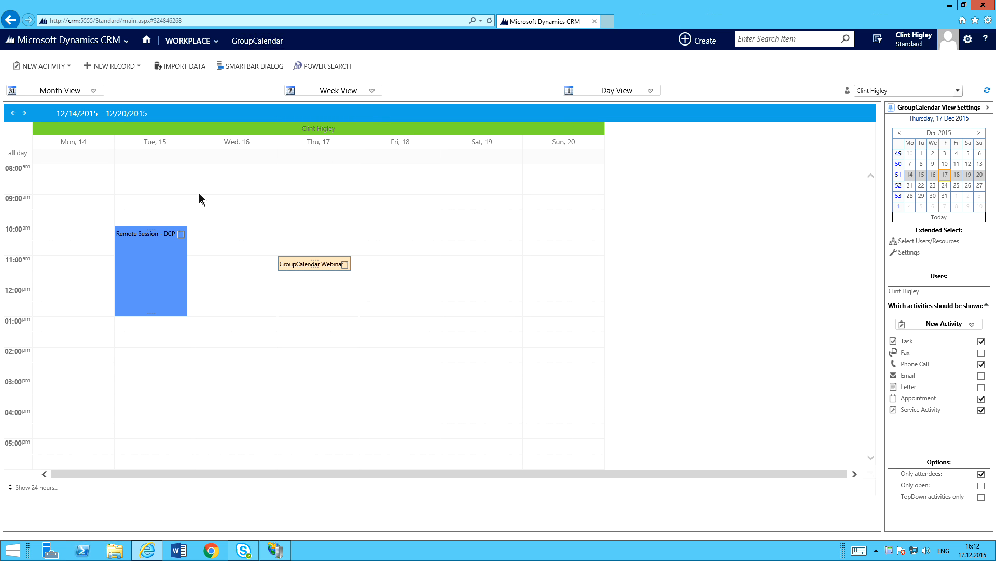
pyautogui.click(372, 92)
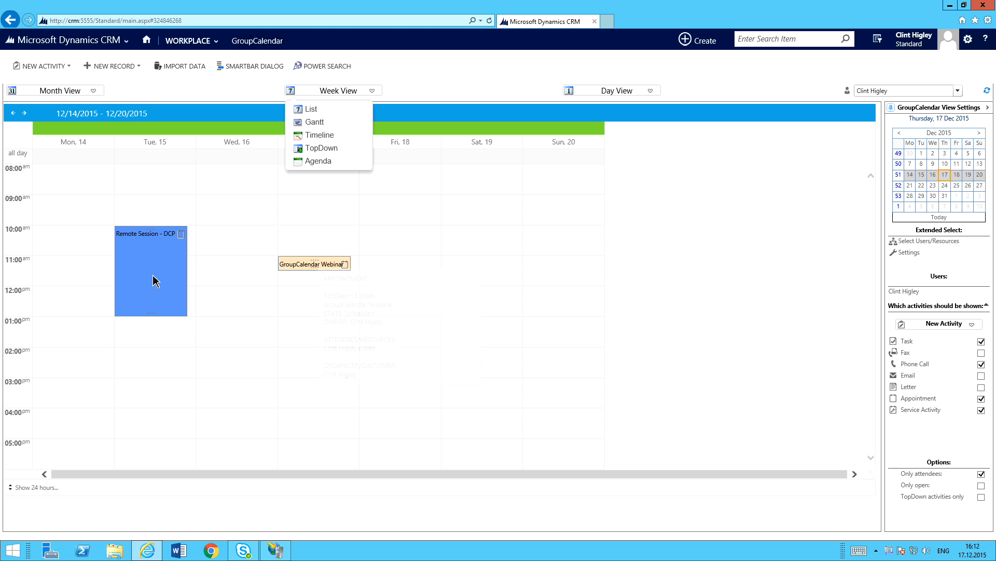
pyautogui.moveTo(147, 276)
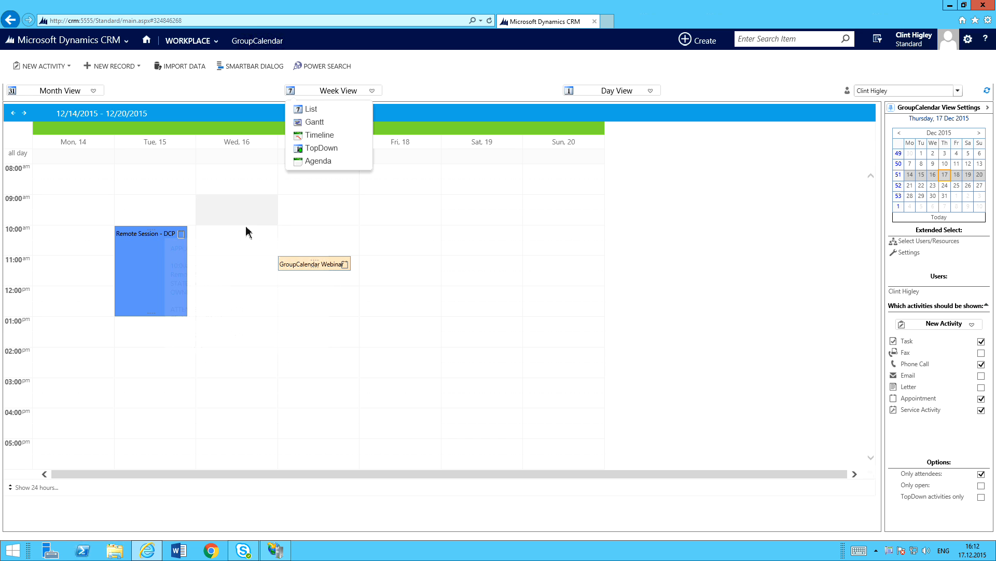
pyautogui.moveTo(318, 269)
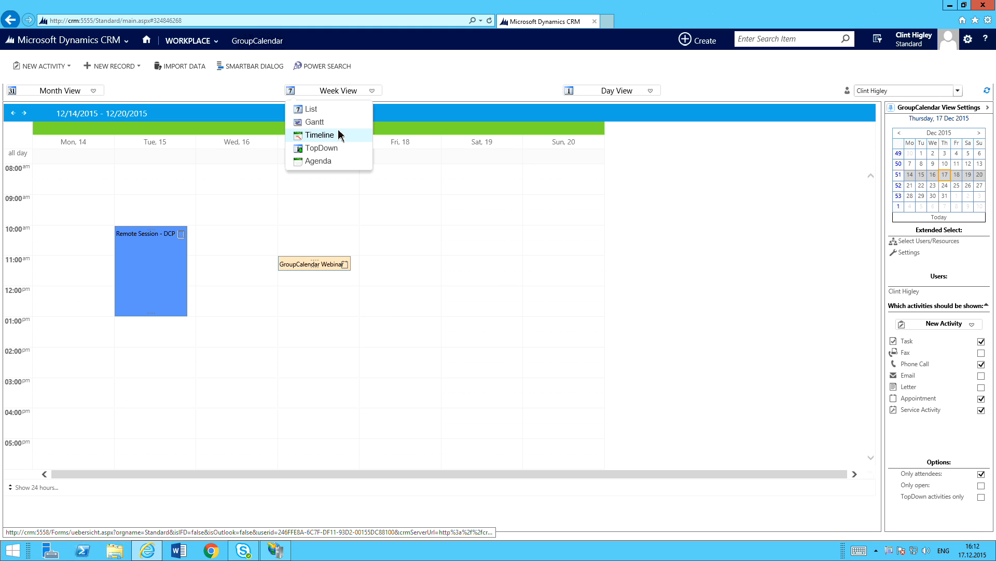
# - Show the calendars of All Users in the weekly Gantt layout
pyautogui.click(958, 92)
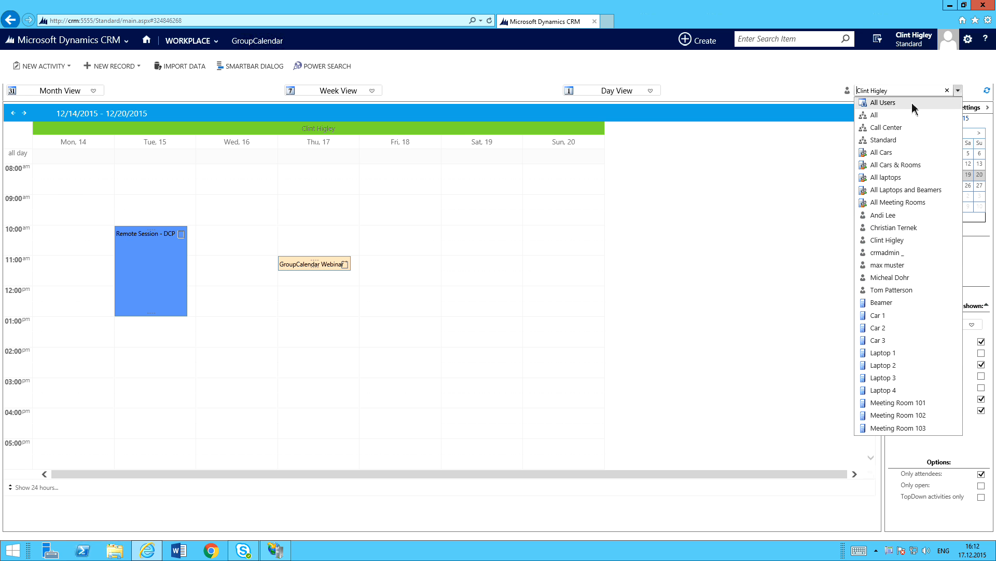
pyautogui.click(913, 103)
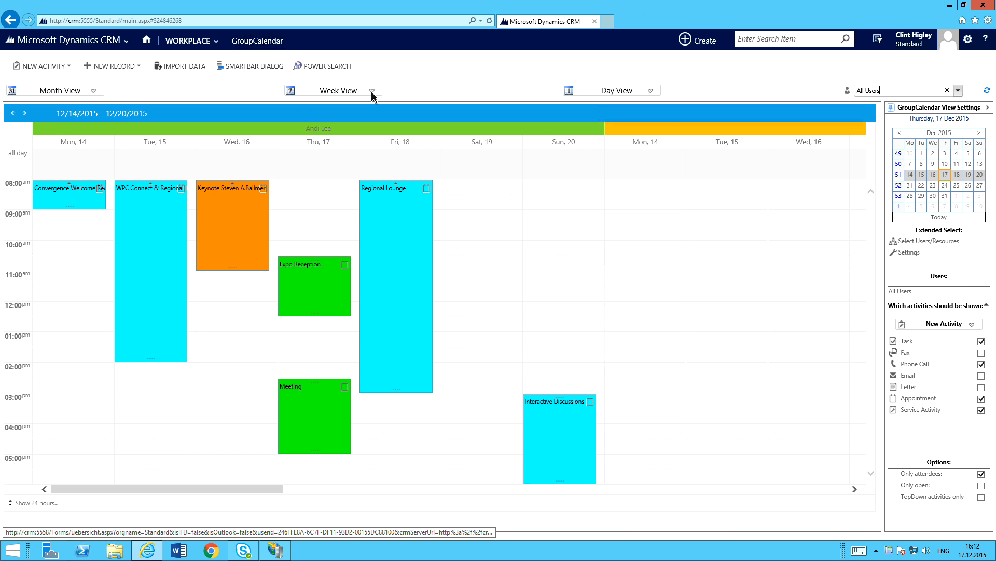
pyautogui.click(372, 92)
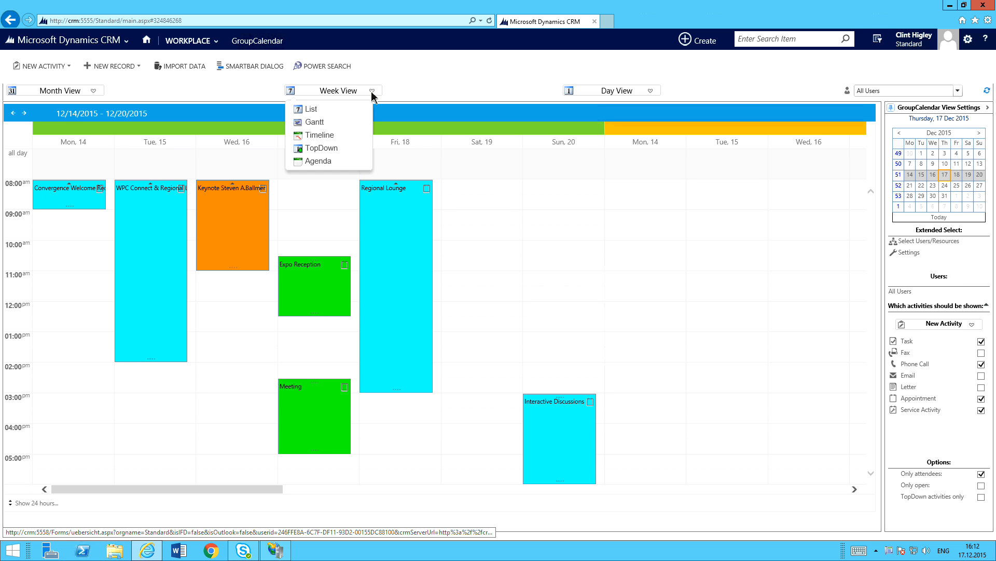
pyautogui.click(314, 123)
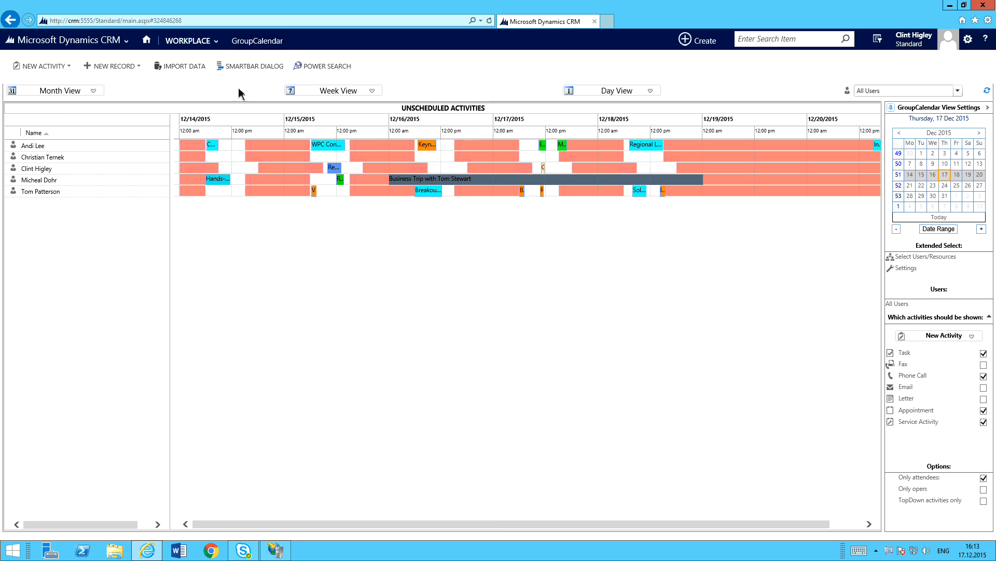
# - View the month Overview for all users and inspect the details of the Test appointment on December 2
pyautogui.click(95, 95)
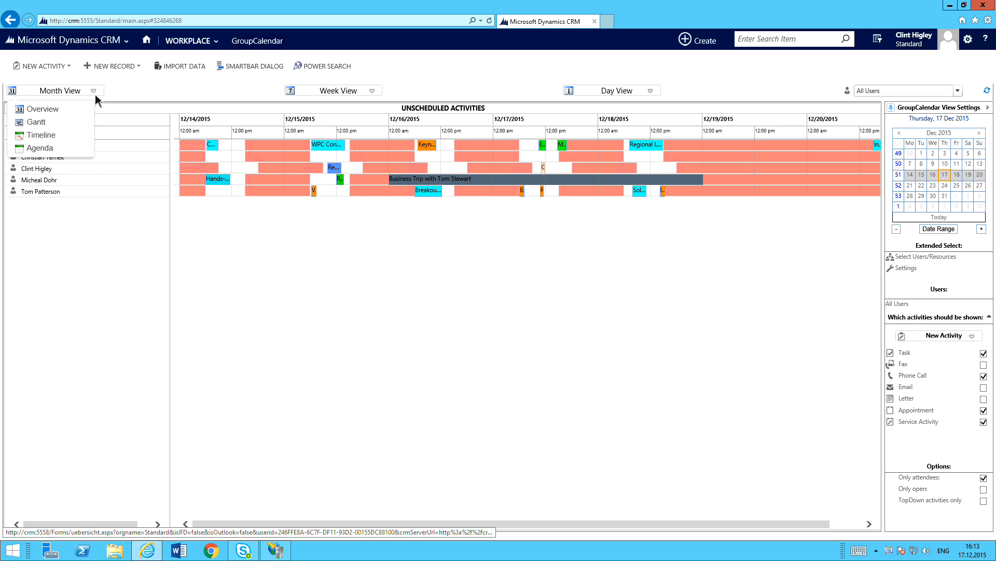
pyautogui.click(61, 110)
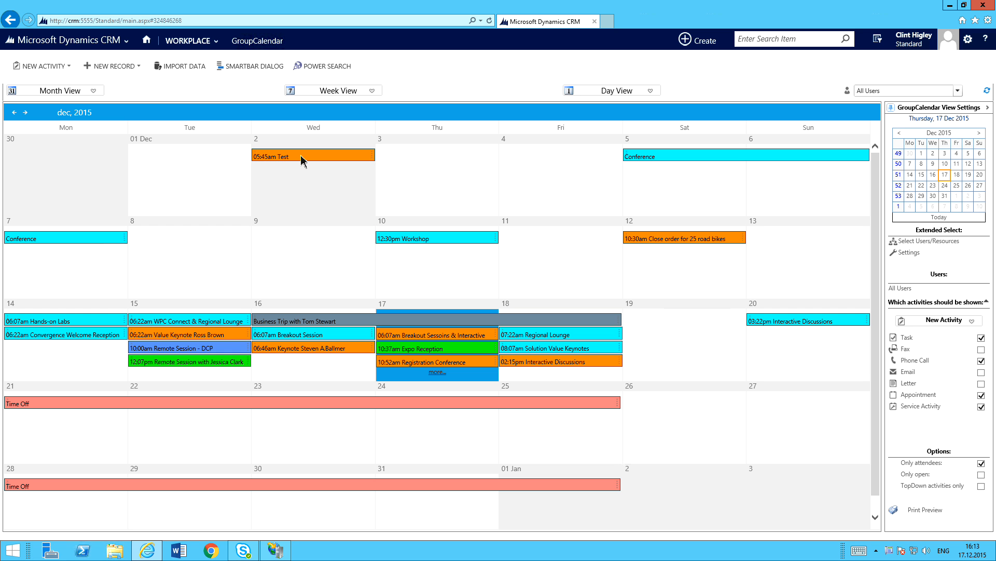
pyautogui.moveTo(301, 157)
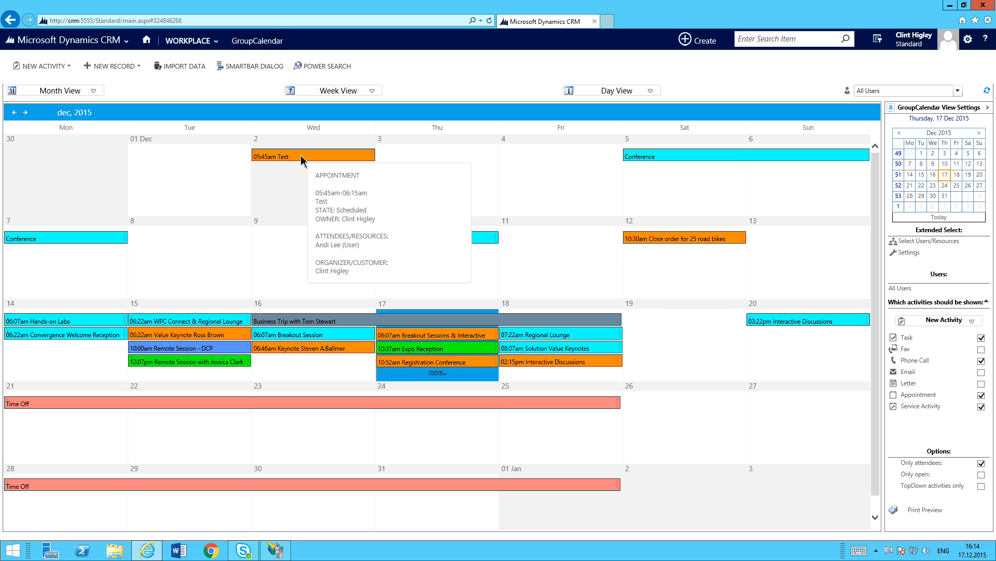
# - View all users' activities in the monthly Timeline layout and in the weekly Timeline layout
pyautogui.click(94, 91)
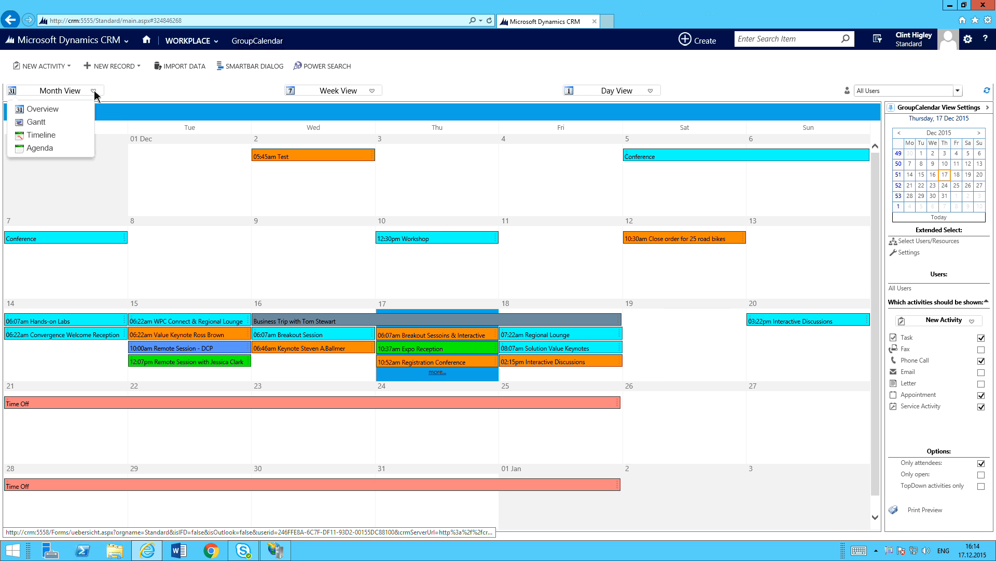
pyautogui.click(42, 135)
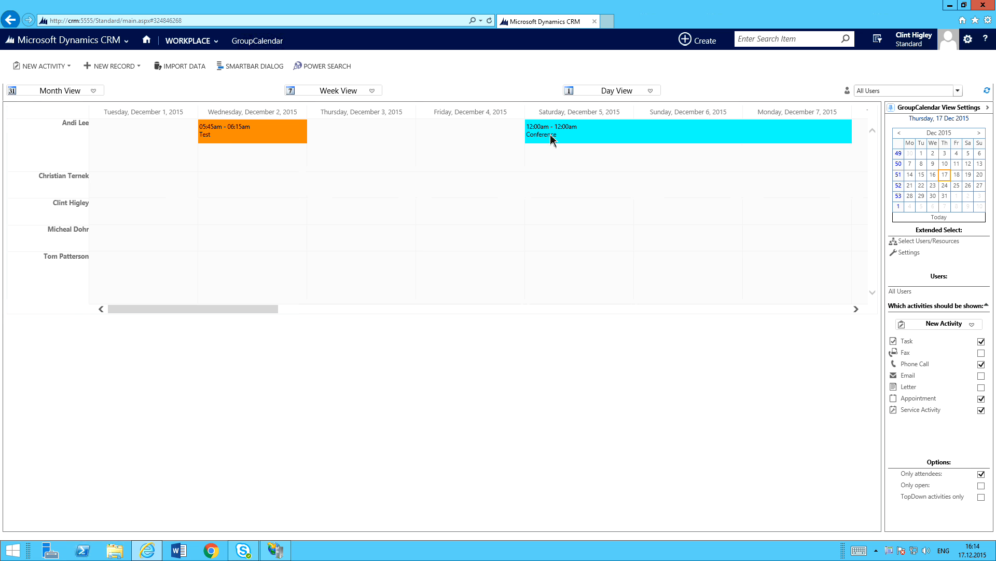
pyautogui.click(370, 91)
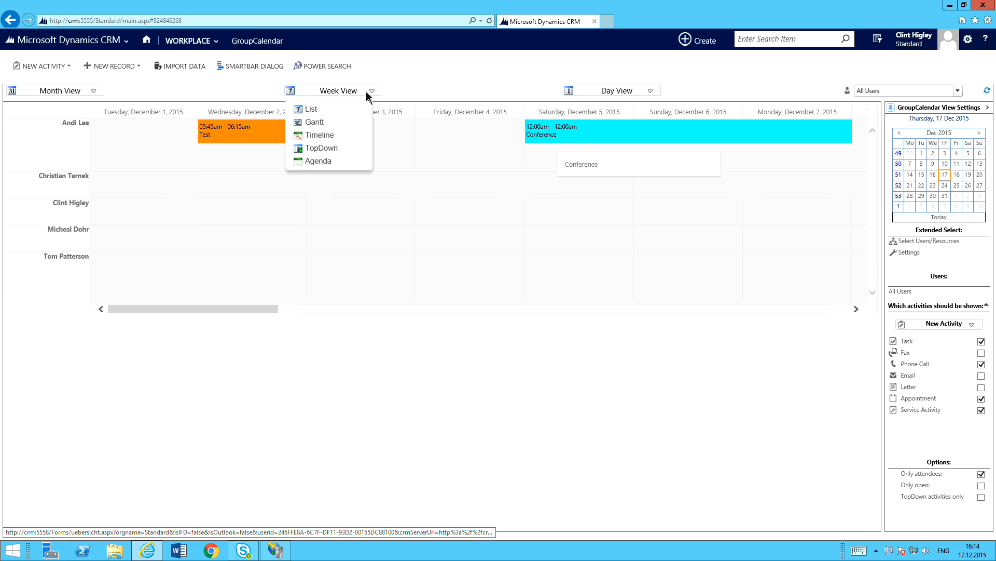
pyautogui.click(322, 136)
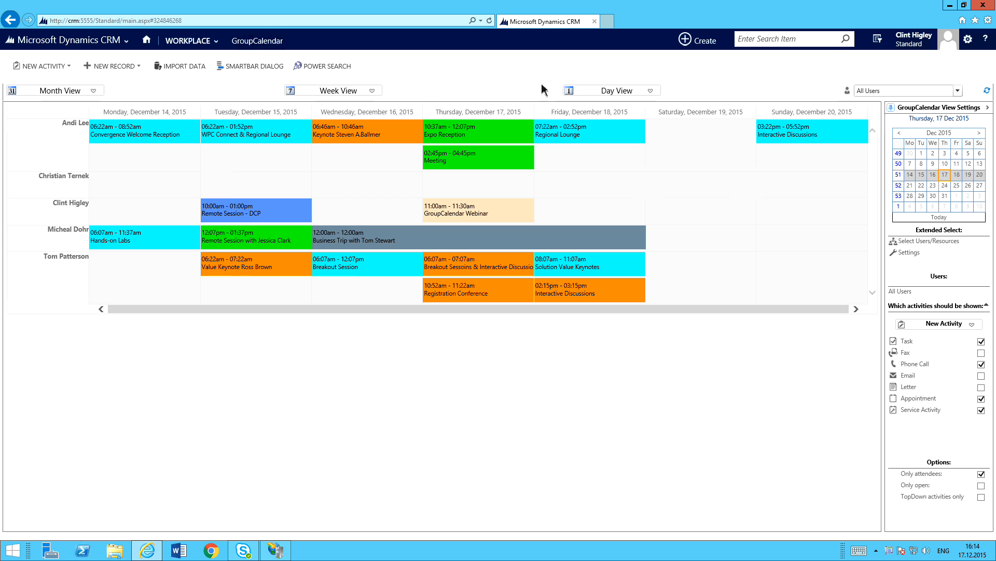
# - View all users' appointments in the daily Agenda layout and in the weekly Agenda layout
pyautogui.click(650, 91)
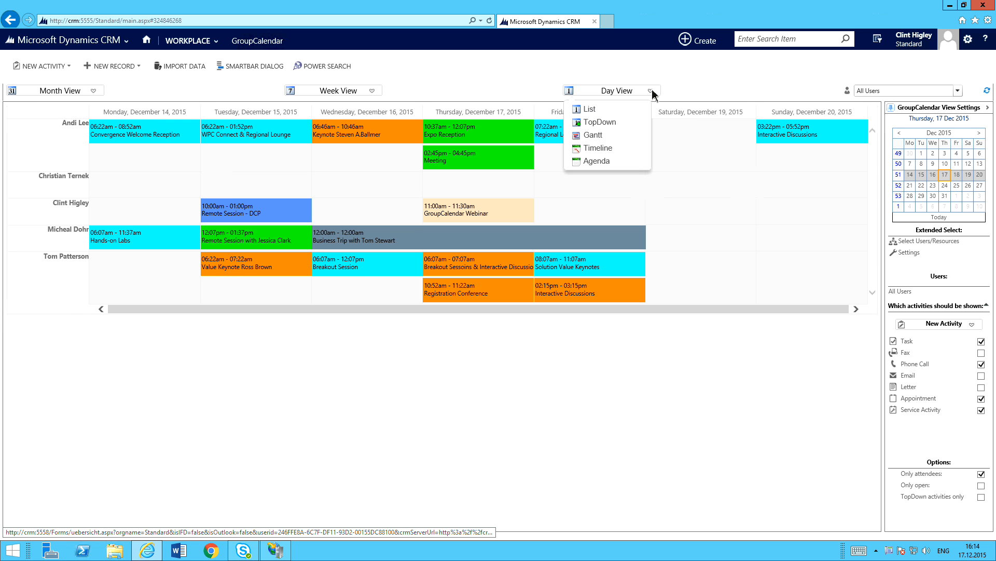
pyautogui.click(597, 161)
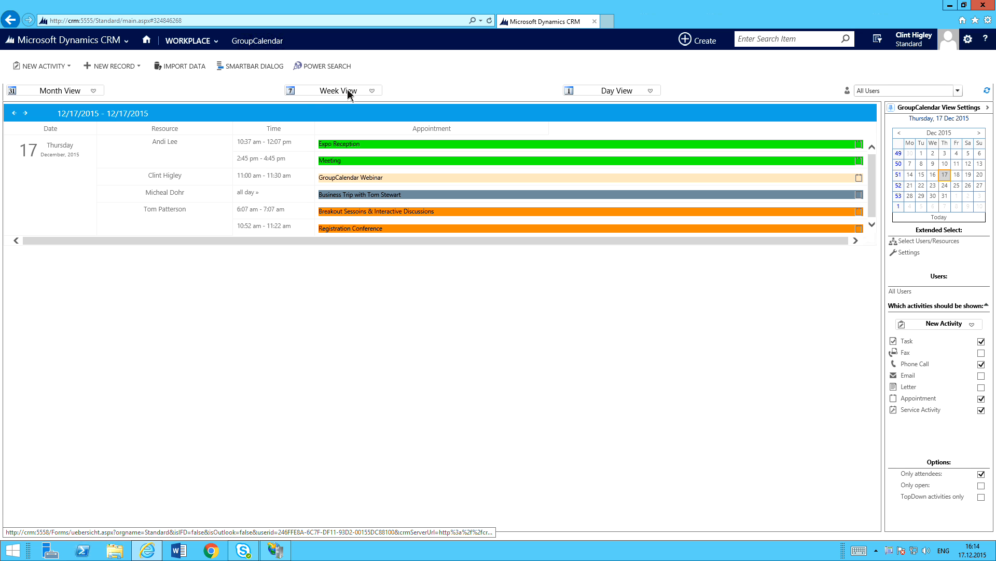
pyautogui.moveTo(347, 92)
pyautogui.click(314, 161)
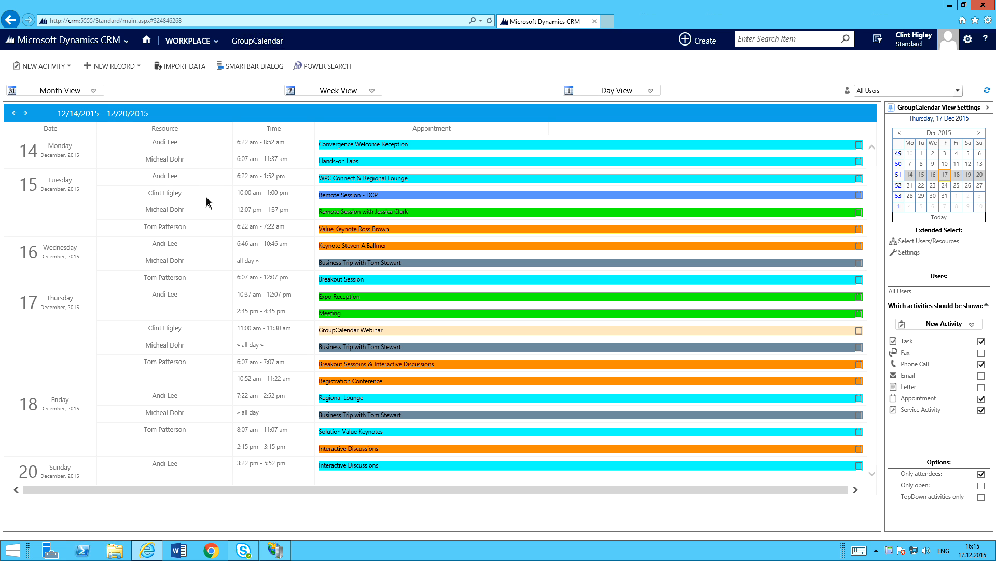
# - Show all users side by side for December 17 in the daily TopDown layout and check the Expo Reception appointment
pyautogui.click(651, 91)
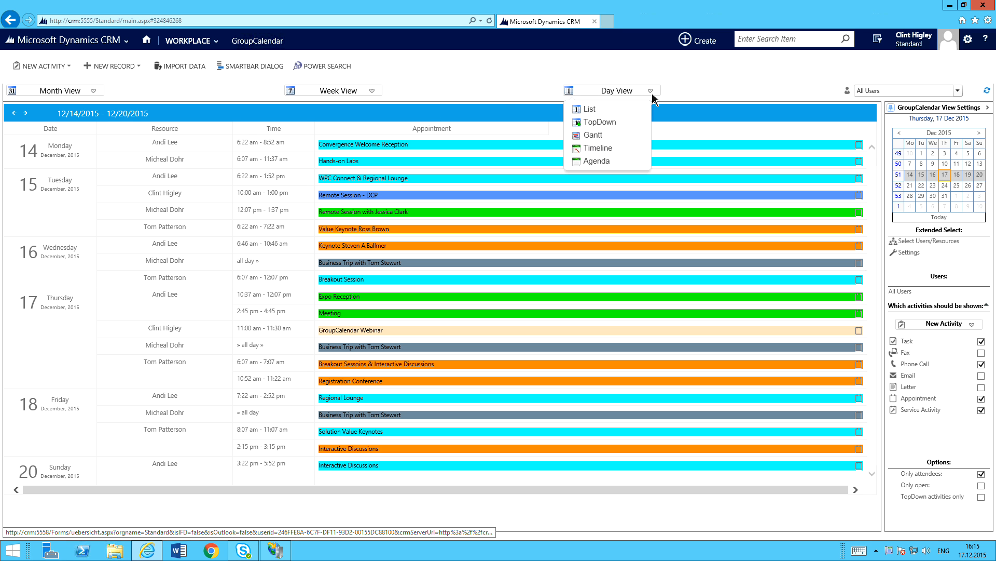
pyautogui.click(600, 122)
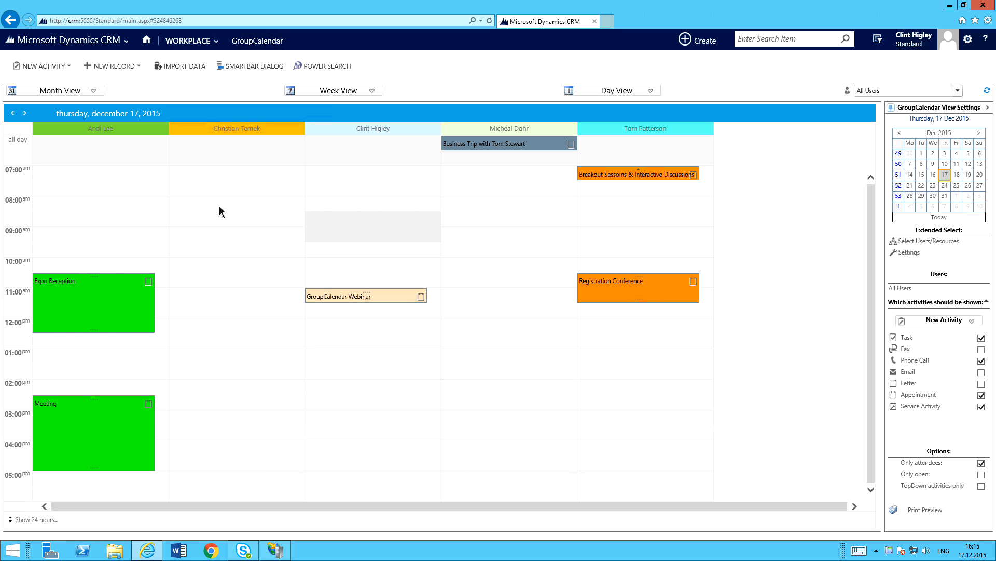
pyautogui.moveTo(116, 296)
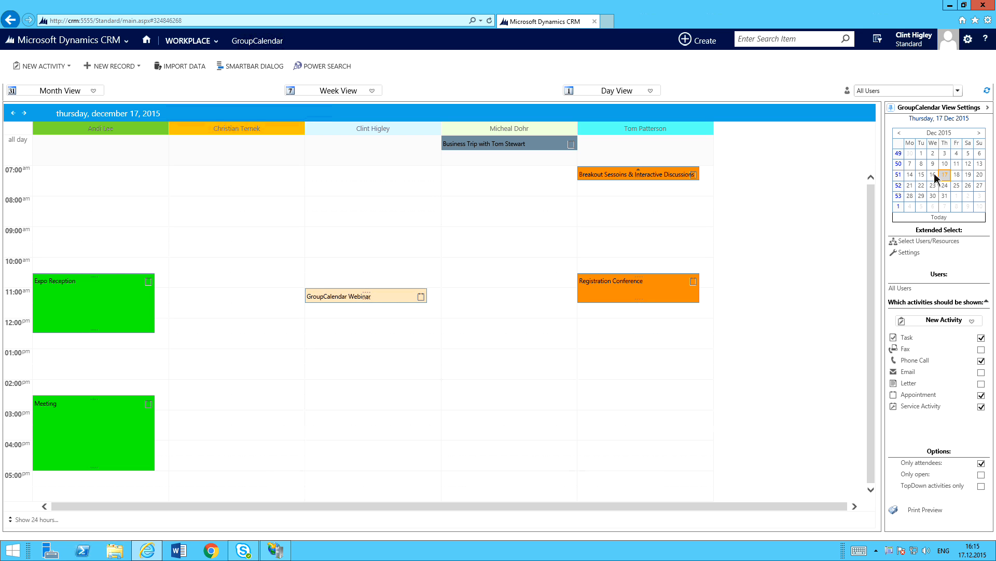
# - View calendar week 51 across the users' schedules and return to today's day view
pyautogui.click(900, 176)
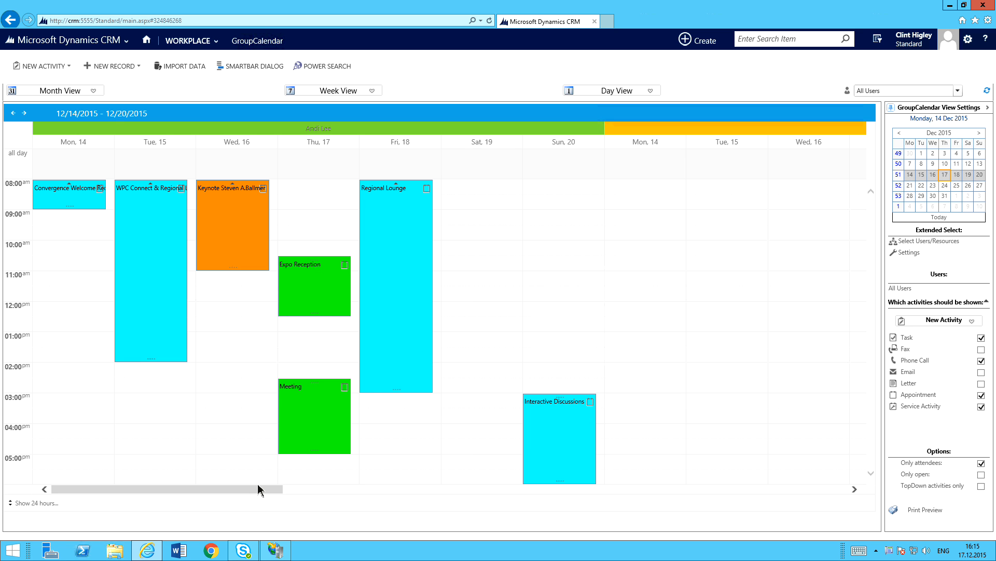
pyautogui.moveTo(258, 492); pyautogui.dragTo(183, 483)
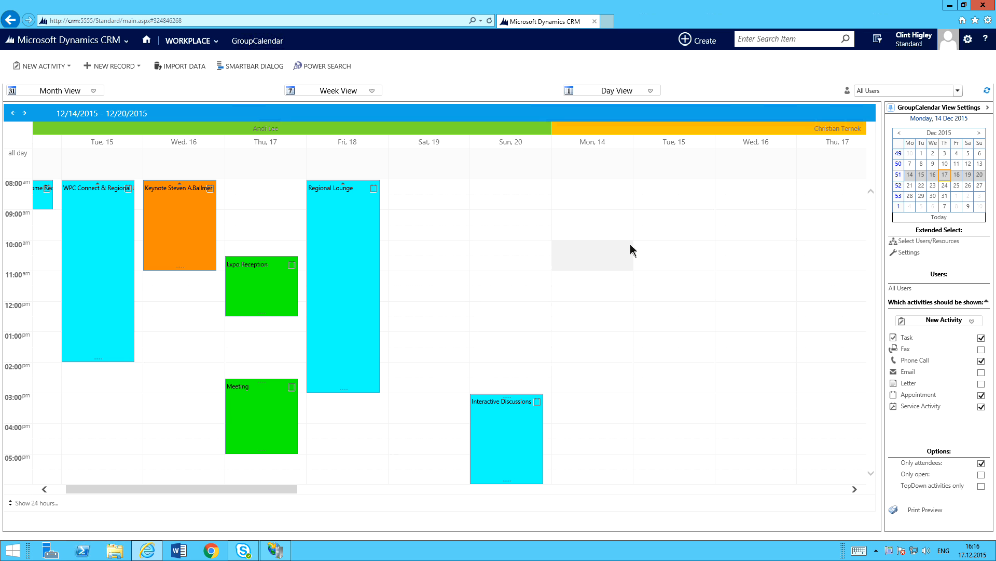
pyautogui.click(939, 218)
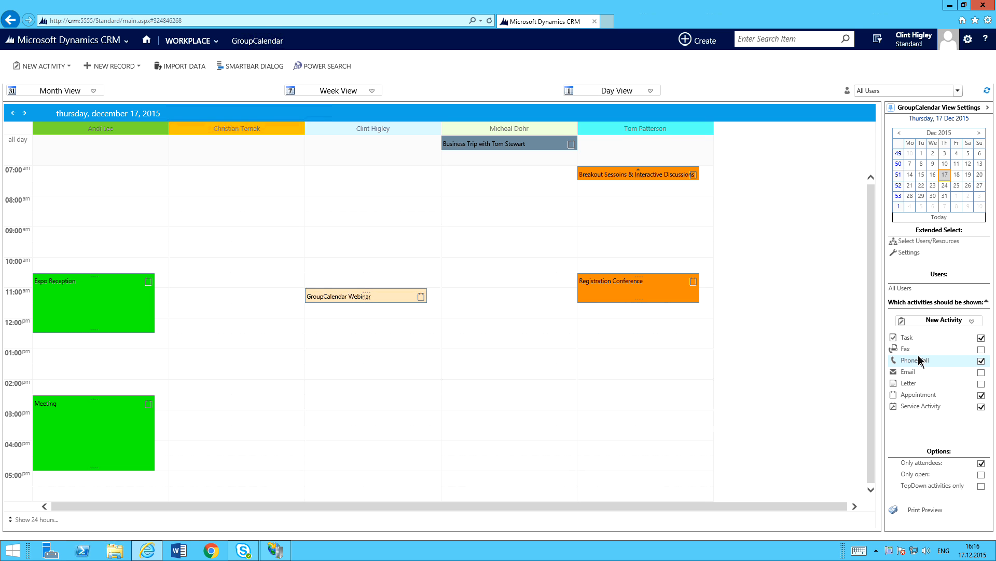
# - Hide tasks, phone calls and service activities so that only appointments are shown in the calendar
pyautogui.click(982, 338)
pyautogui.click(982, 361)
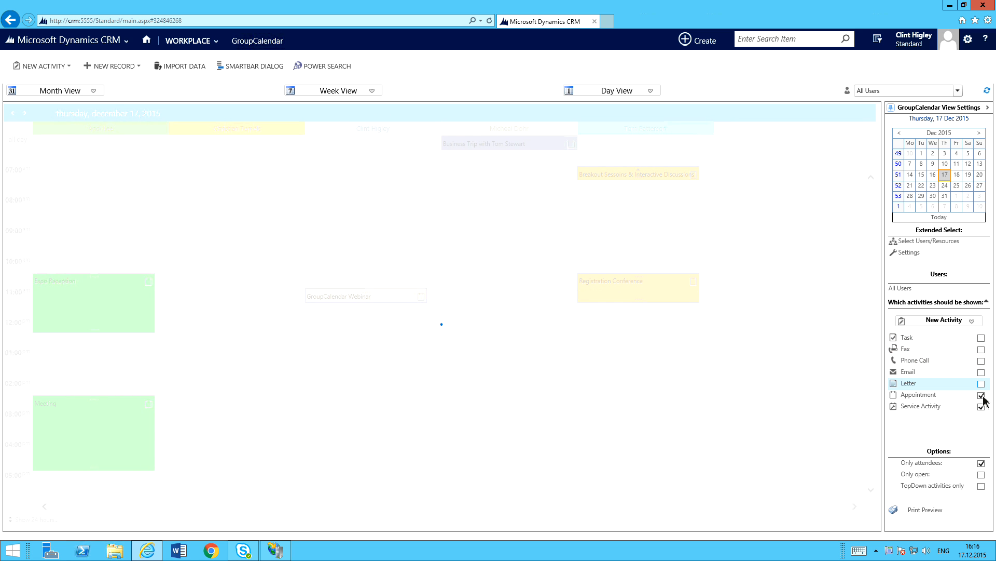
pyautogui.click(982, 406)
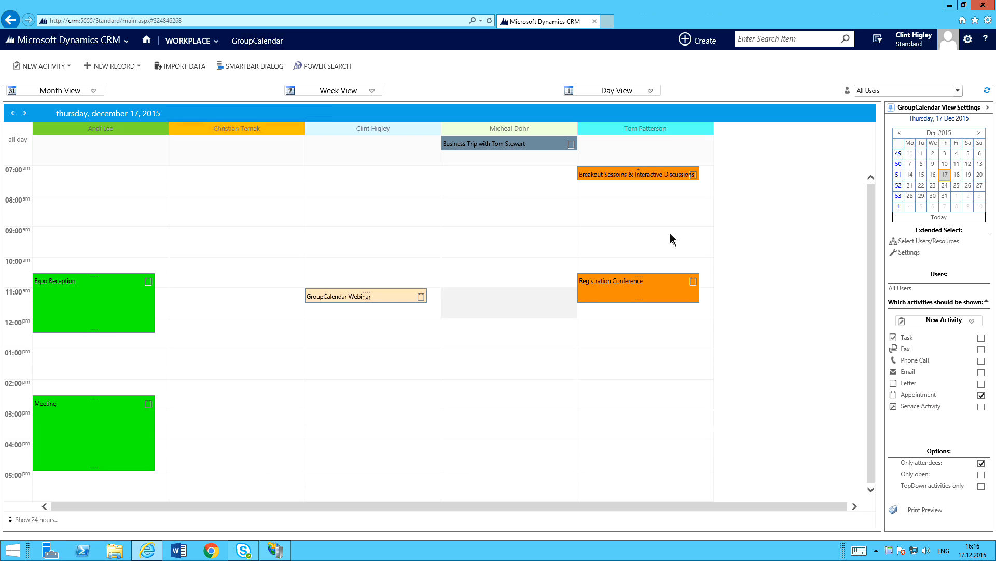
pyautogui.moveTo(93, 287)
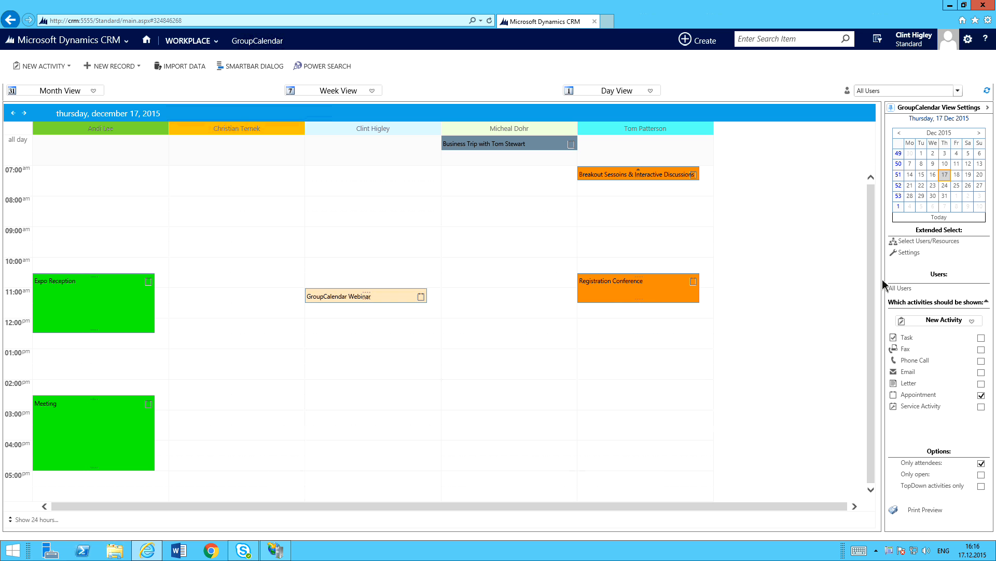
# - Review the new activity types offered by the view settings and by an empty 8 am slot of the last user
pyautogui.click(977, 321)
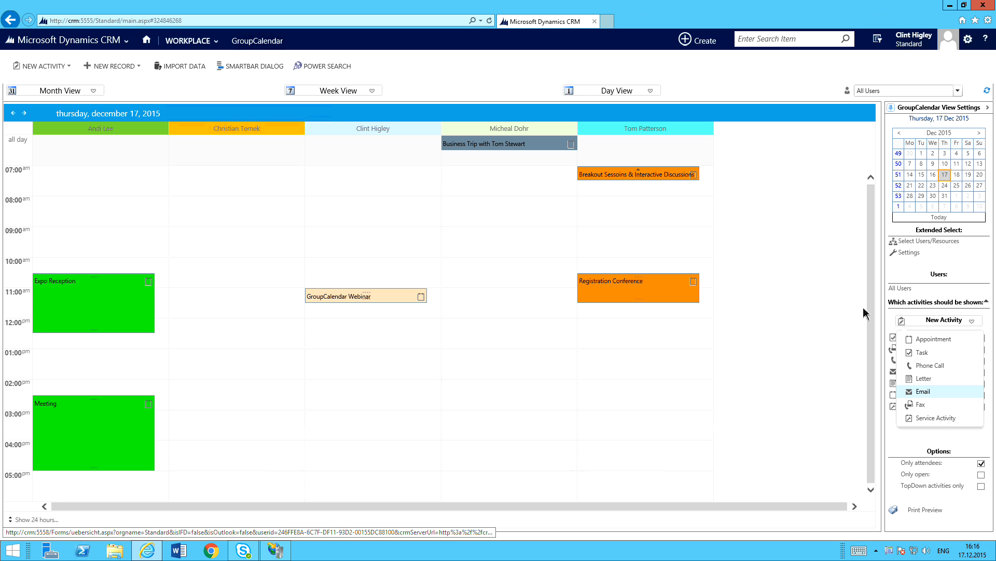
pyautogui.rightClick(608, 210)
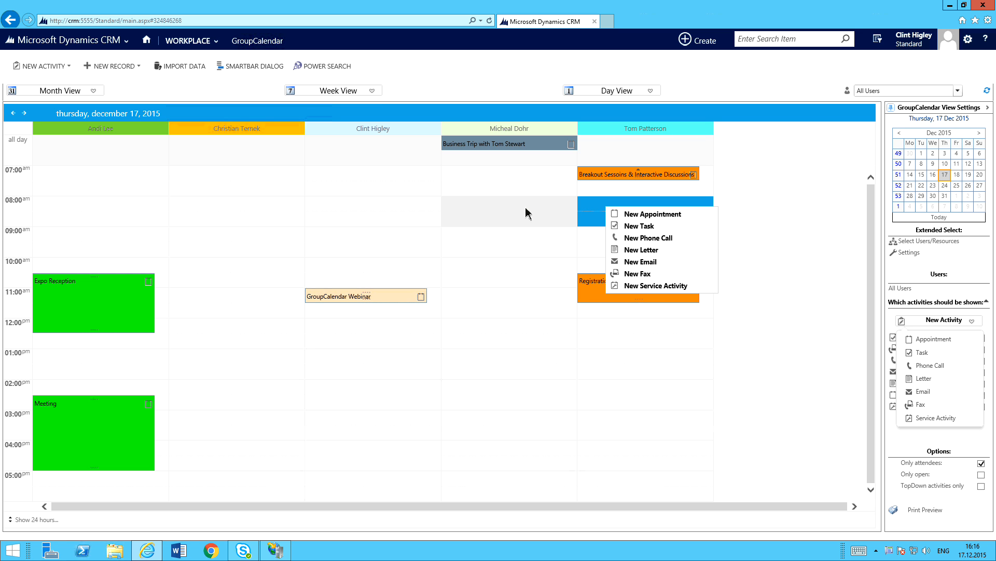
pyautogui.click(506, 206)
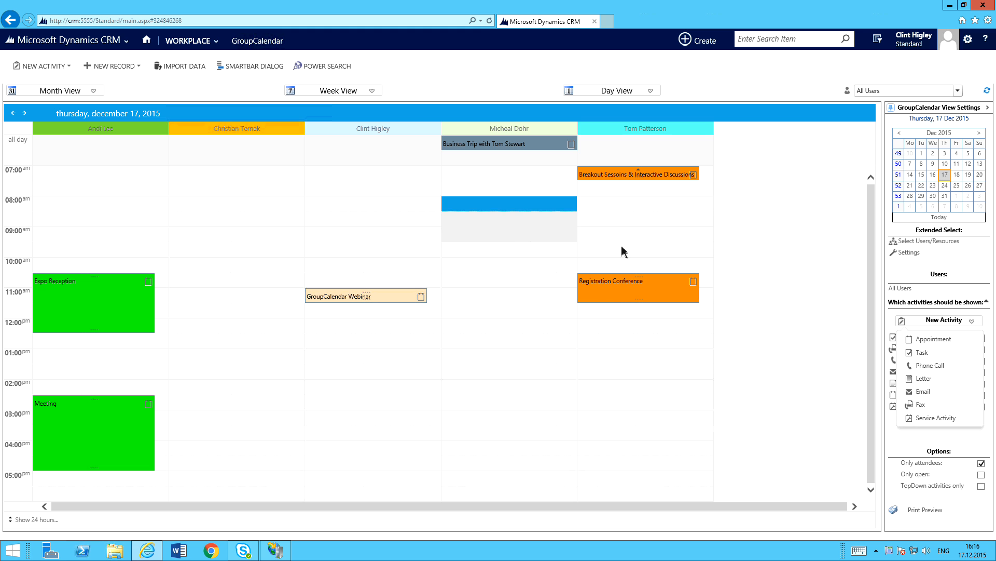
# - Reassign the Registration Conference appointment from the last user to the second user, keeping its time slot, and check its details
pyautogui.moveTo(619, 287)
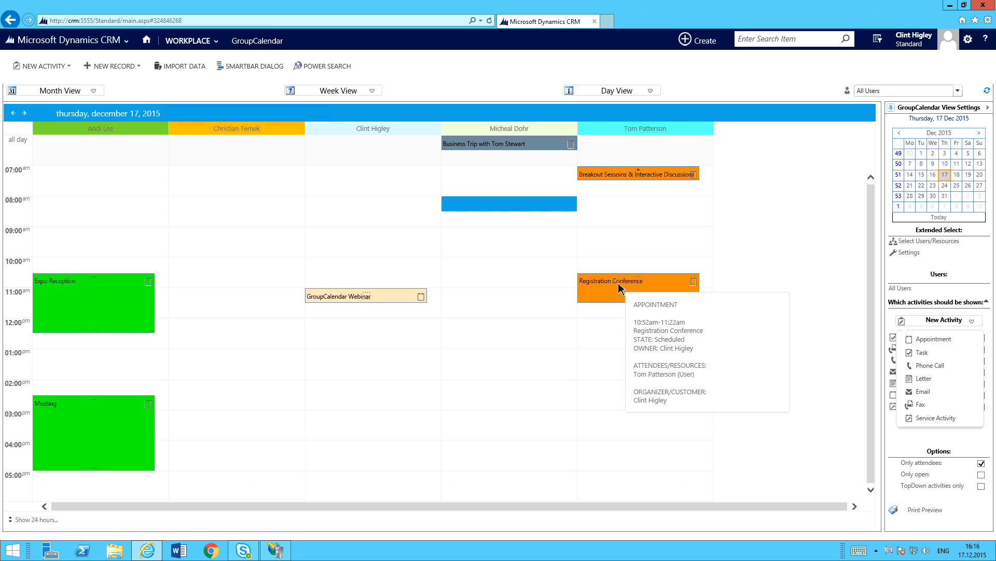
pyautogui.moveTo(619, 287); pyautogui.dragTo(242, 286)
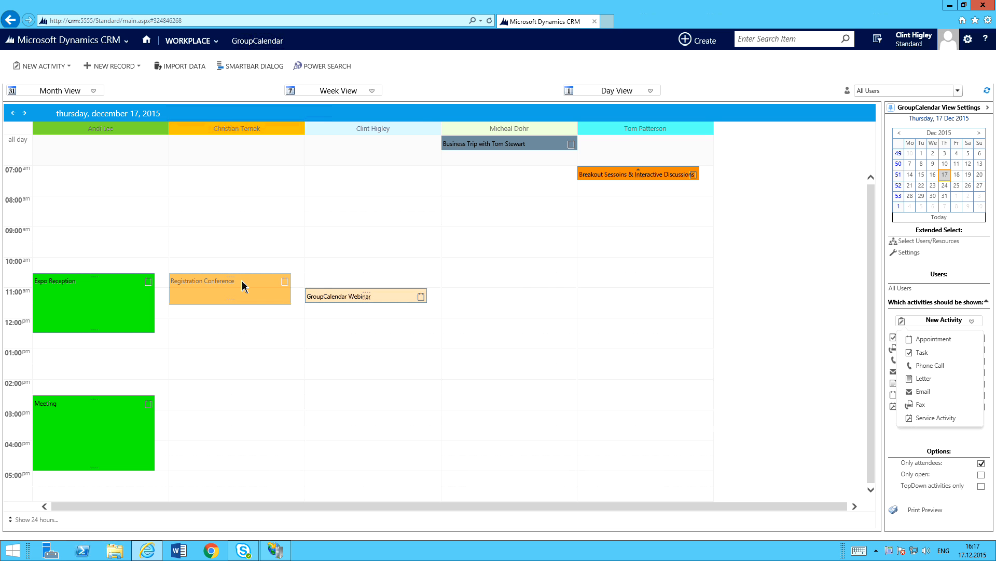
pyautogui.moveTo(242, 286)
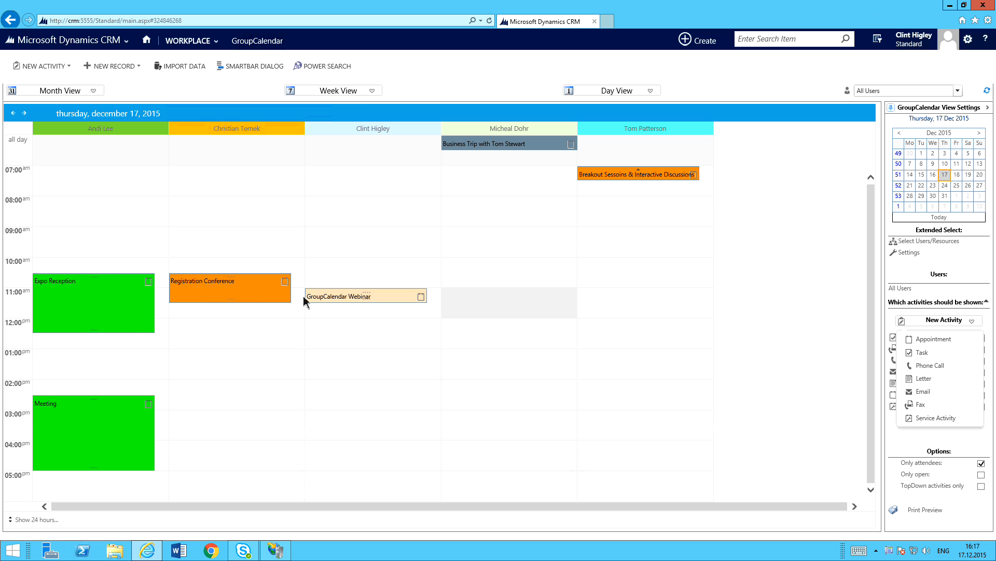
pyautogui.moveTo(230, 306)
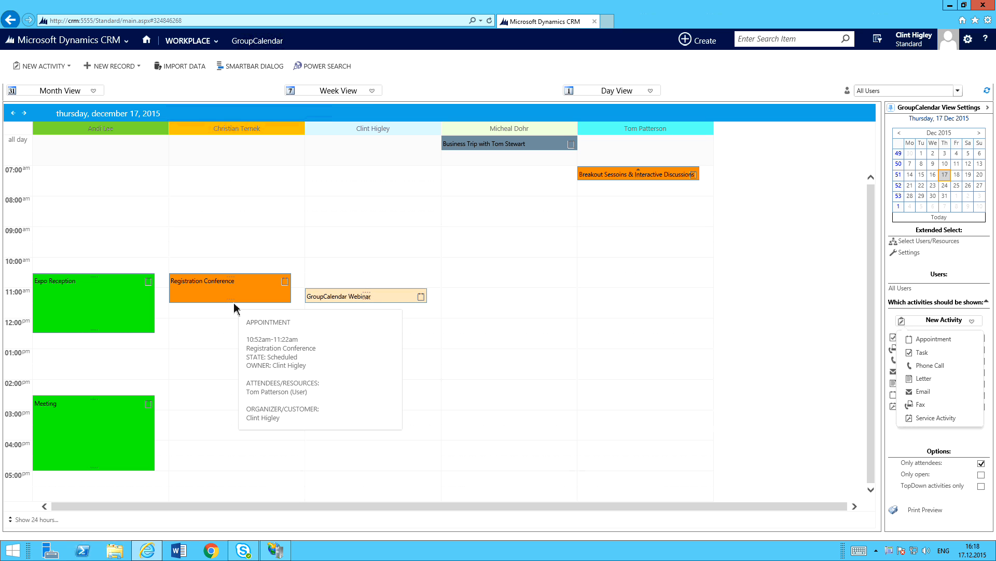
# - Extend the Registration Conference appointment so that it ends at 1:00 PM, and close the new activity list
pyautogui.moveTo(229, 300); pyautogui.dragTo(225, 346)
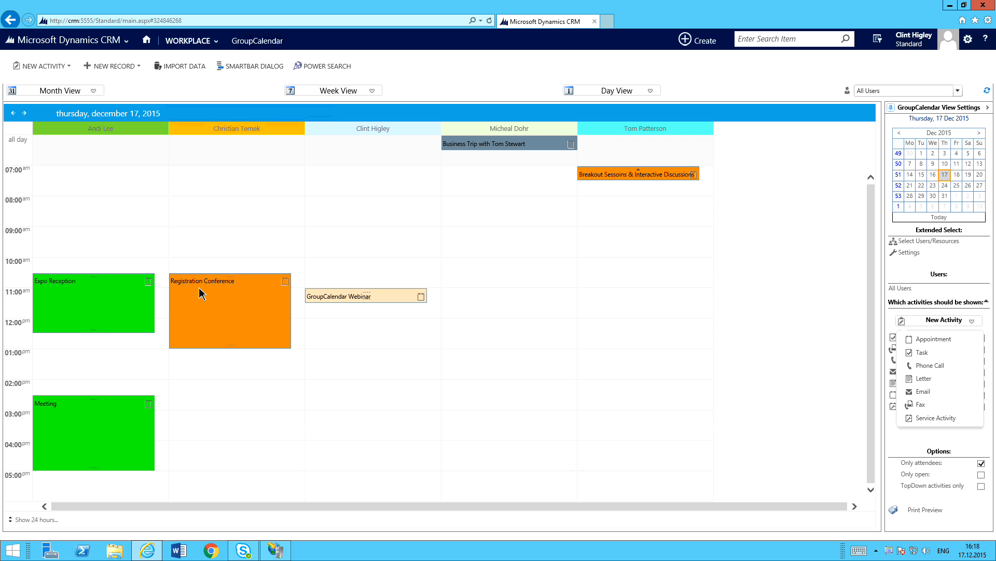
pyautogui.moveTo(211, 293)
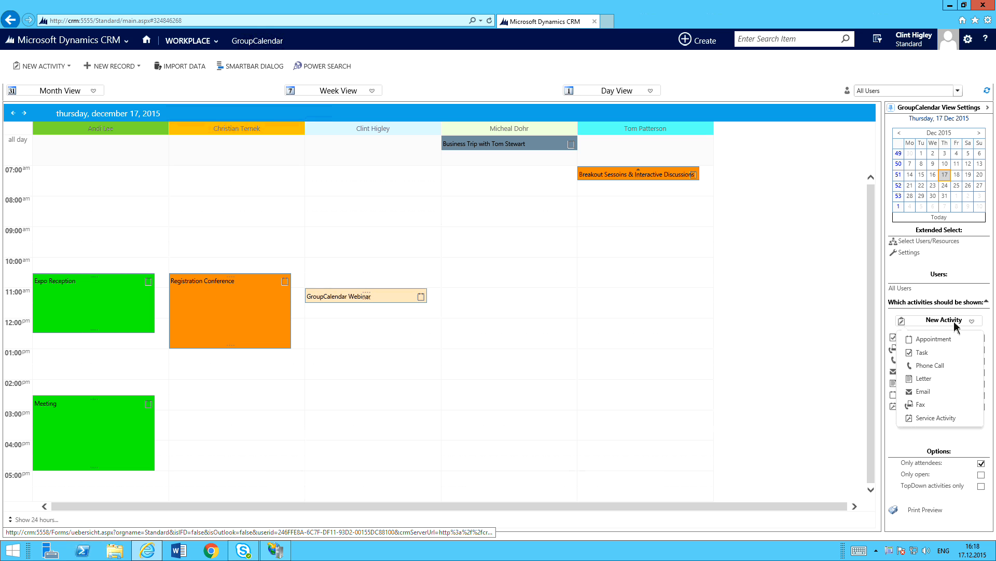
pyautogui.click(930, 326)
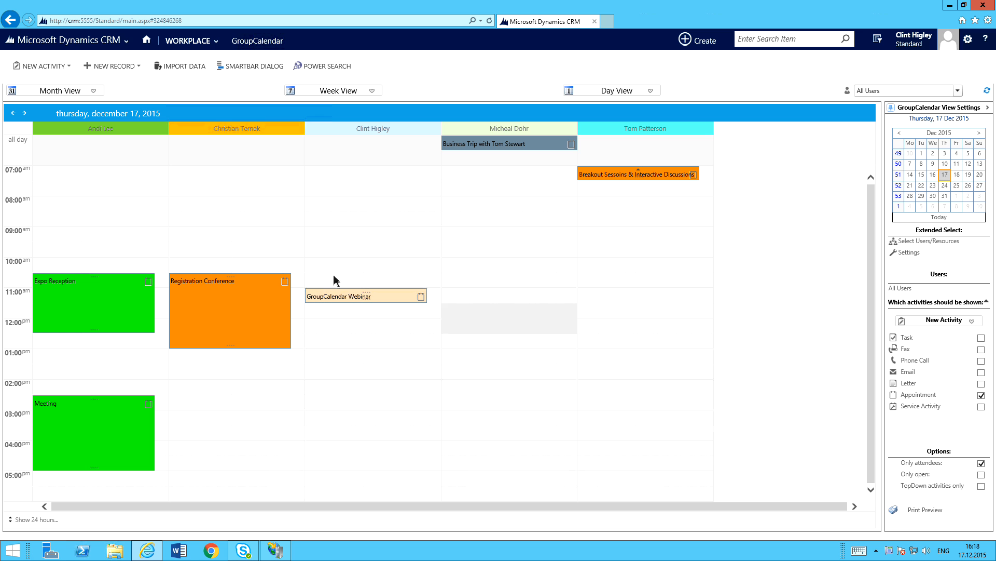
pyautogui.moveTo(238, 293)
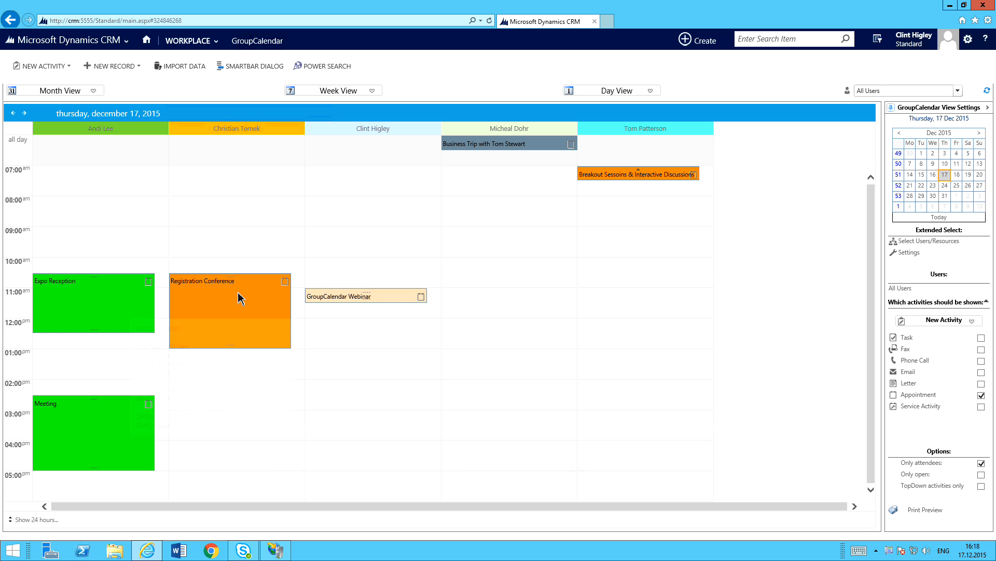
# - Open the Registration Conference appointment, set its color to Green and save the record
pyautogui.doubleClick(212, 302)
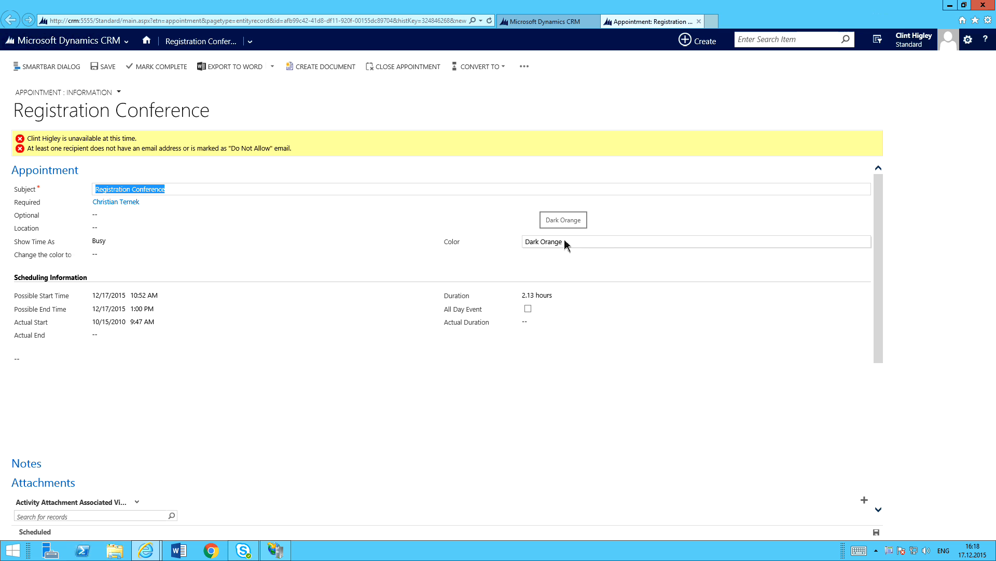
pyautogui.click(611, 243)
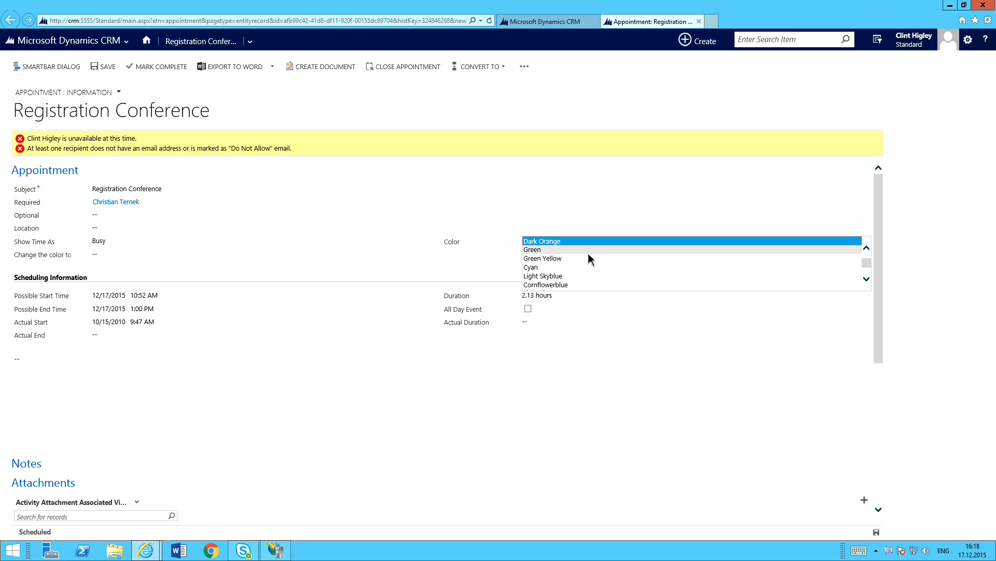
pyautogui.click(589, 254)
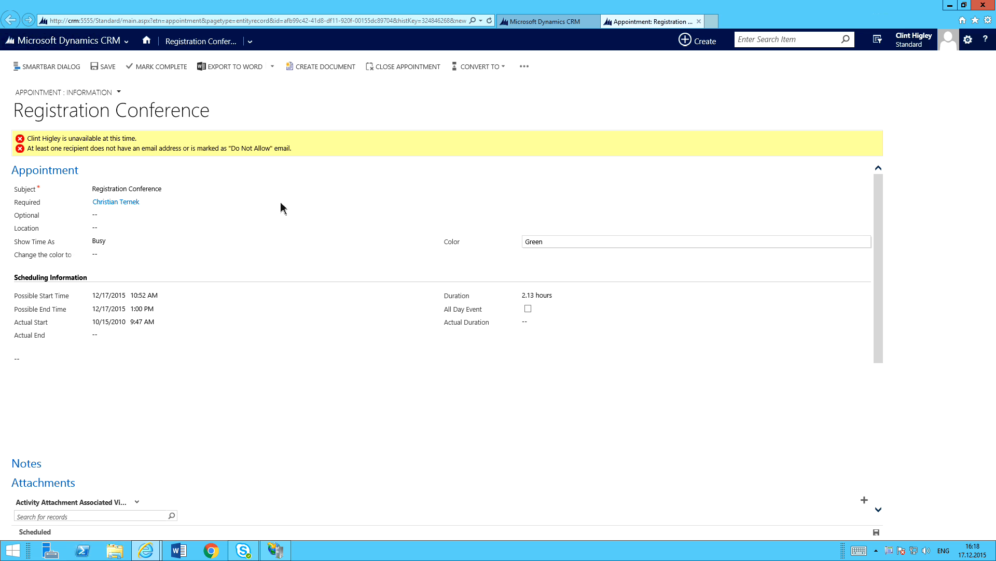
pyautogui.click(879, 535)
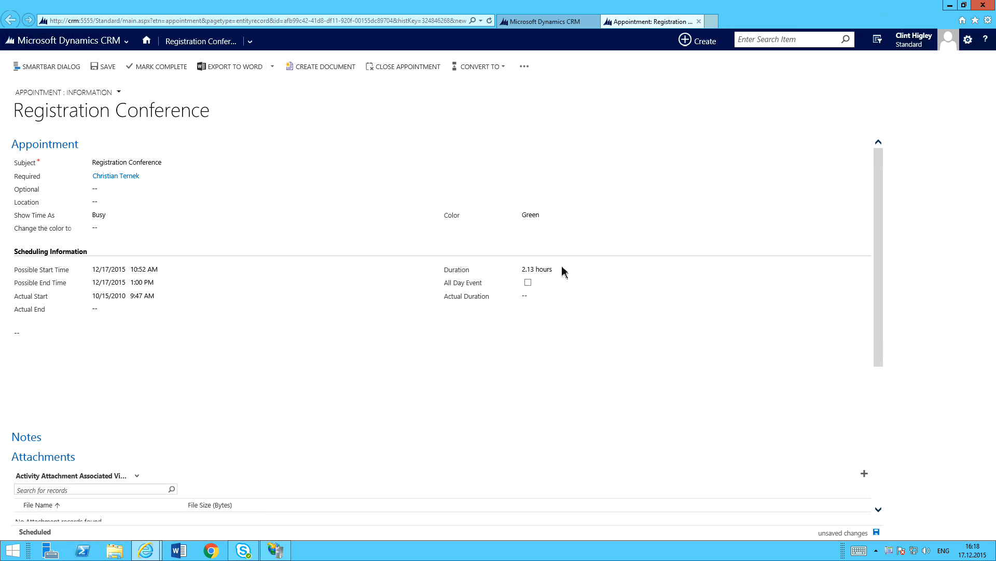
pyautogui.click(574, 359)
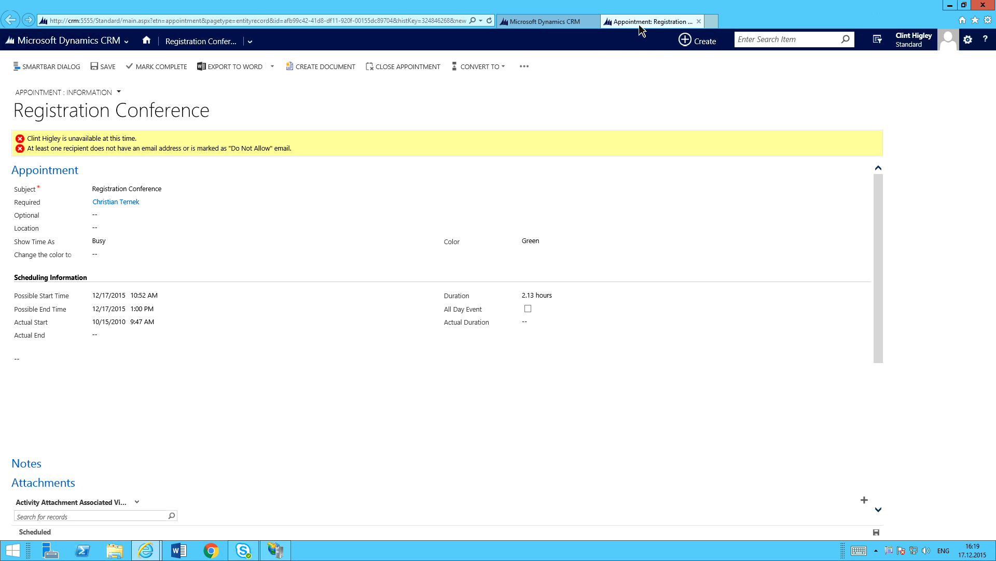
# - Close the appointment record and refresh the calendar to check the recolored Registration Conference entry
pyautogui.click(699, 22)
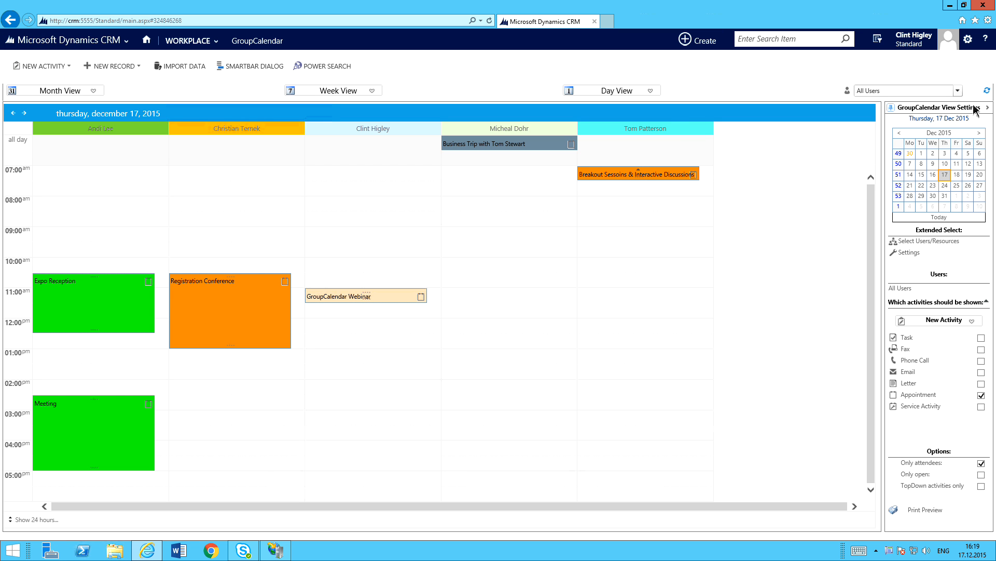
pyautogui.click(988, 92)
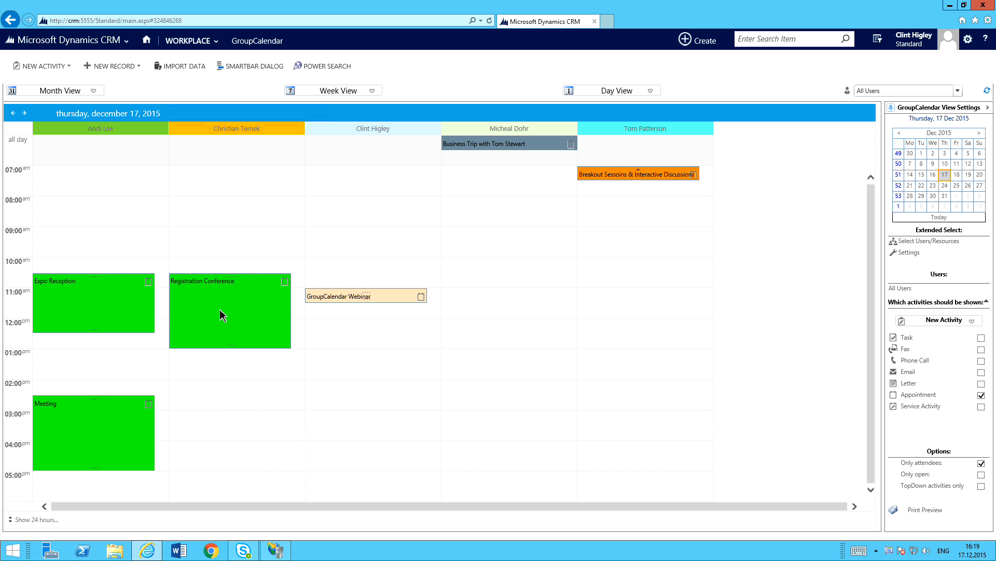
pyautogui.moveTo(221, 313)
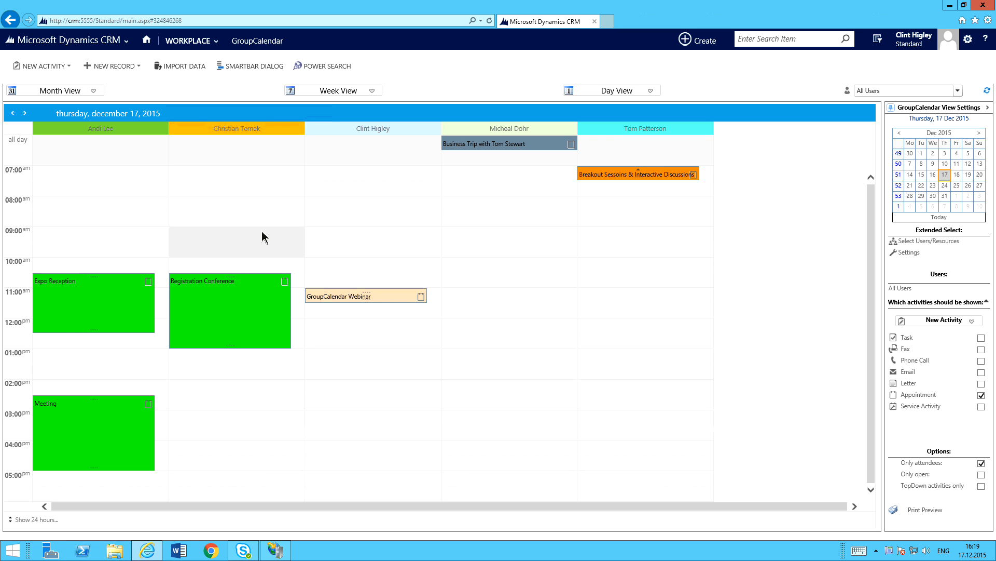
pyautogui.moveTo(243, 301)
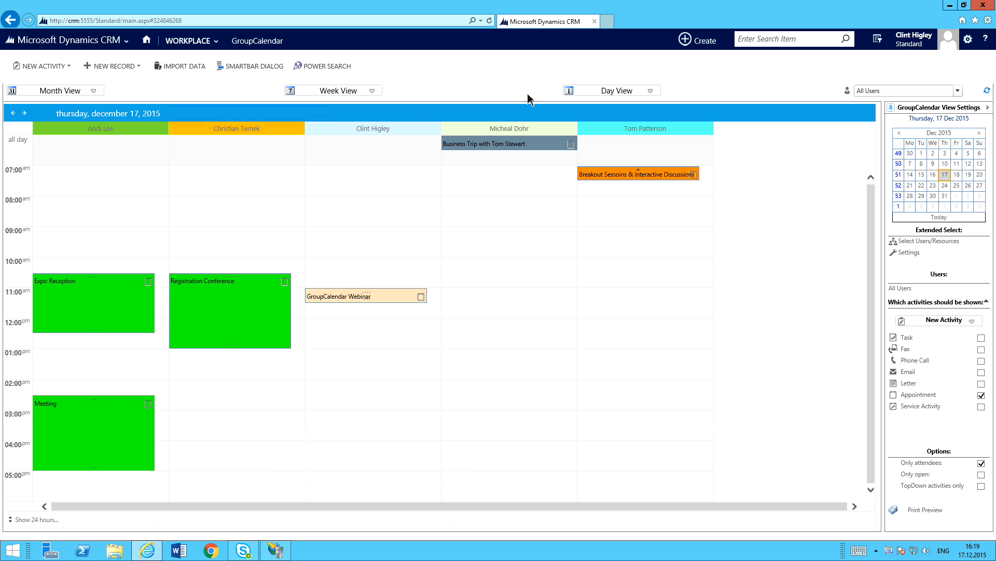
# - Show the day's schedules as a Gantt chart and review the layouts offered for the week view
pyautogui.click(651, 92)
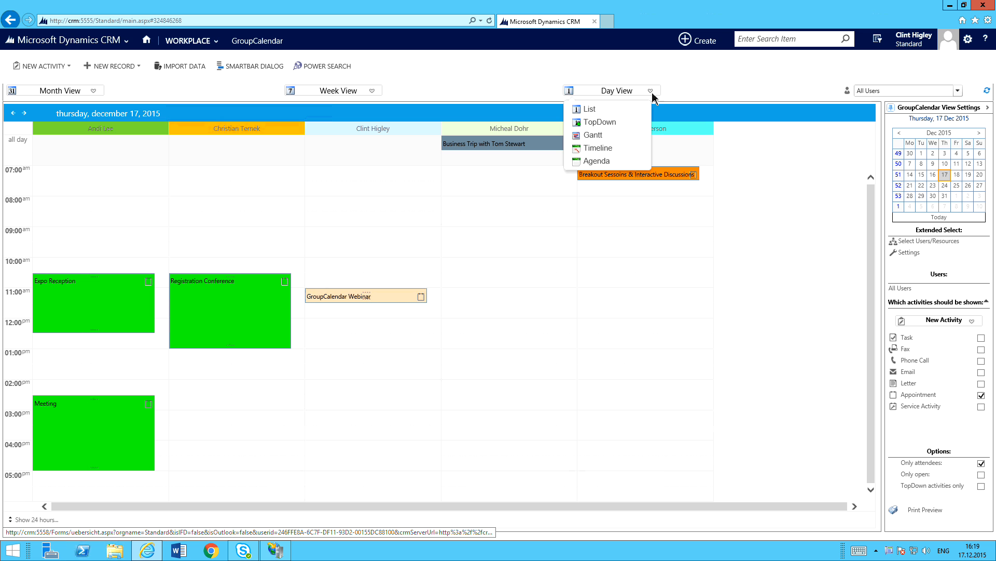
pyautogui.click(594, 136)
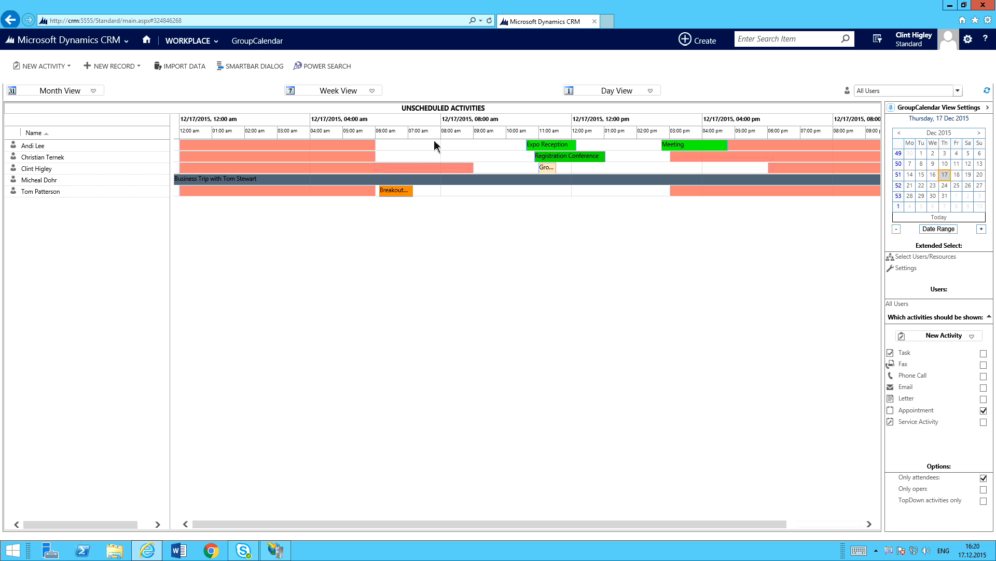
pyautogui.click(366, 93)
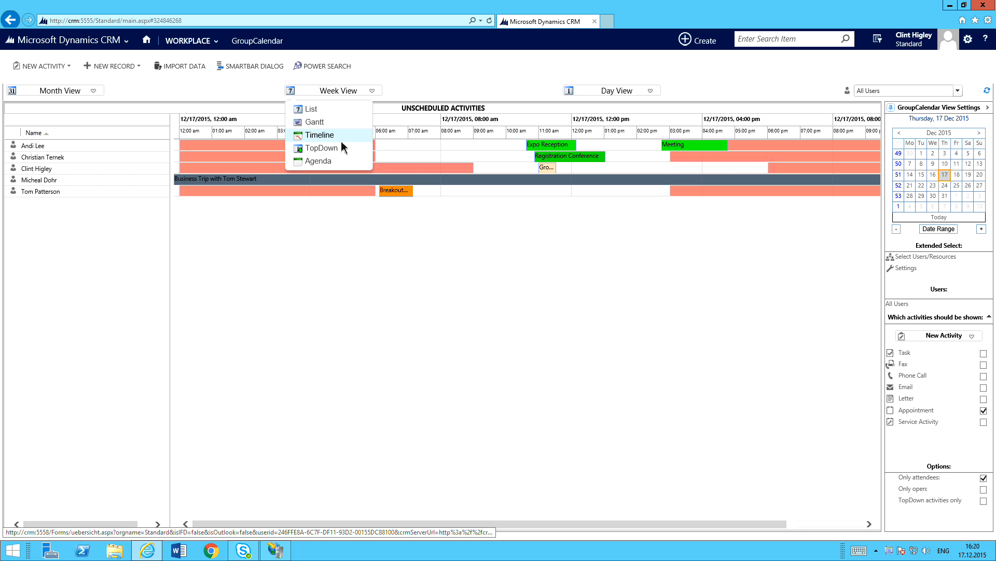
# - Show December as a Gantt chart for all users and examine the Time Off appointments in weeks 52 and 53
pyautogui.click(93, 92)
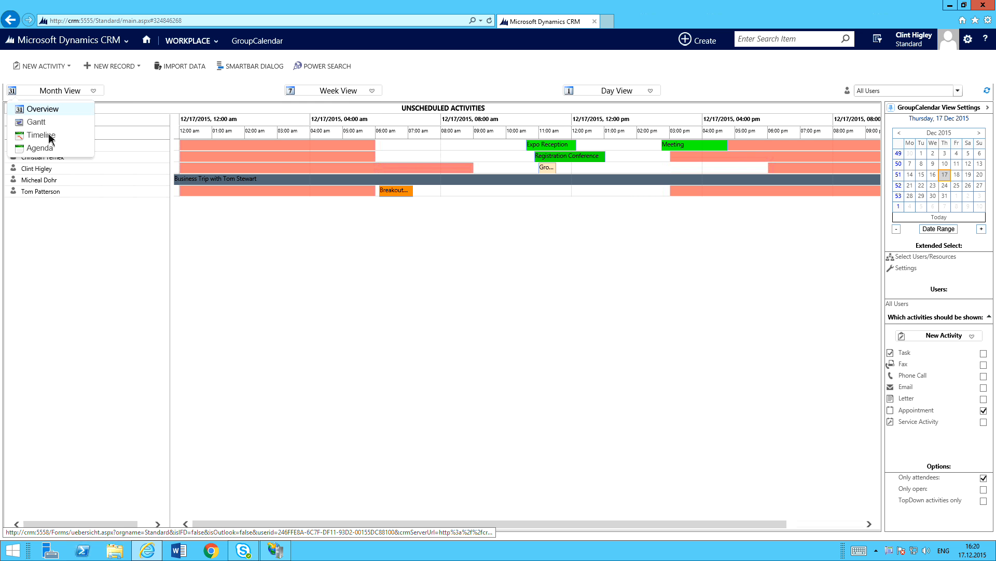
pyautogui.click(36, 122)
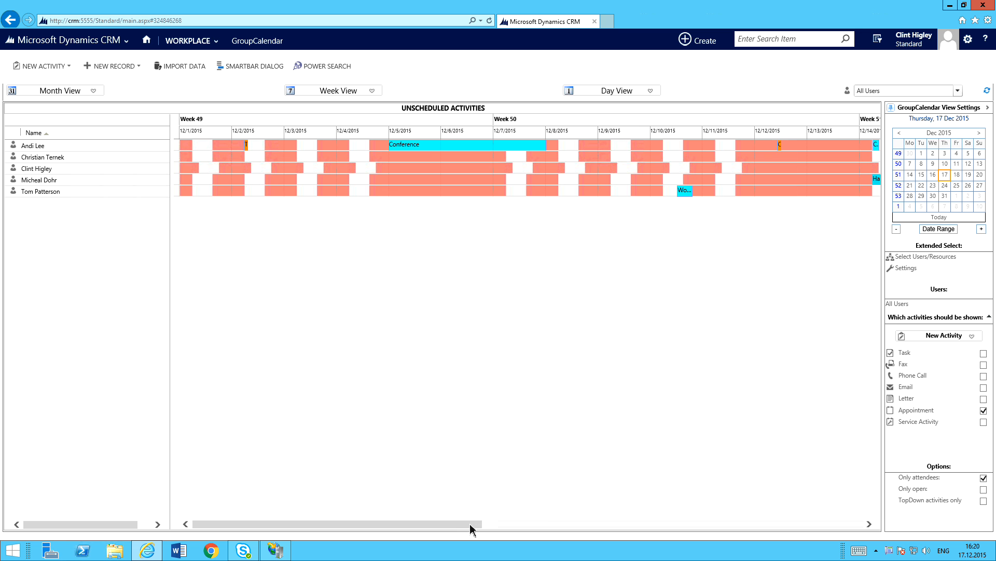
pyautogui.moveTo(471, 525); pyautogui.dragTo(826, 524)
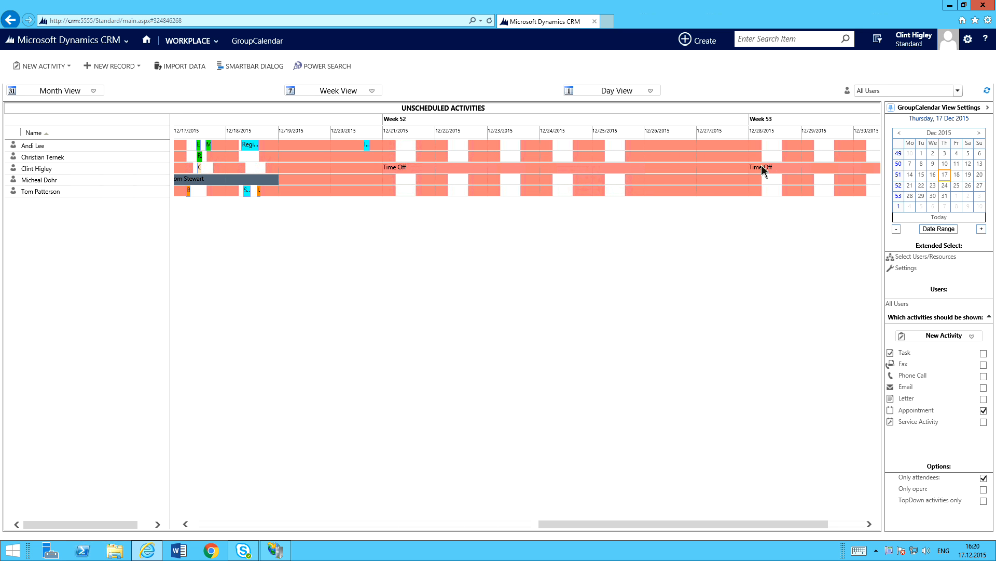
pyautogui.moveTo(779, 171)
pyautogui.moveTo(398, 173)
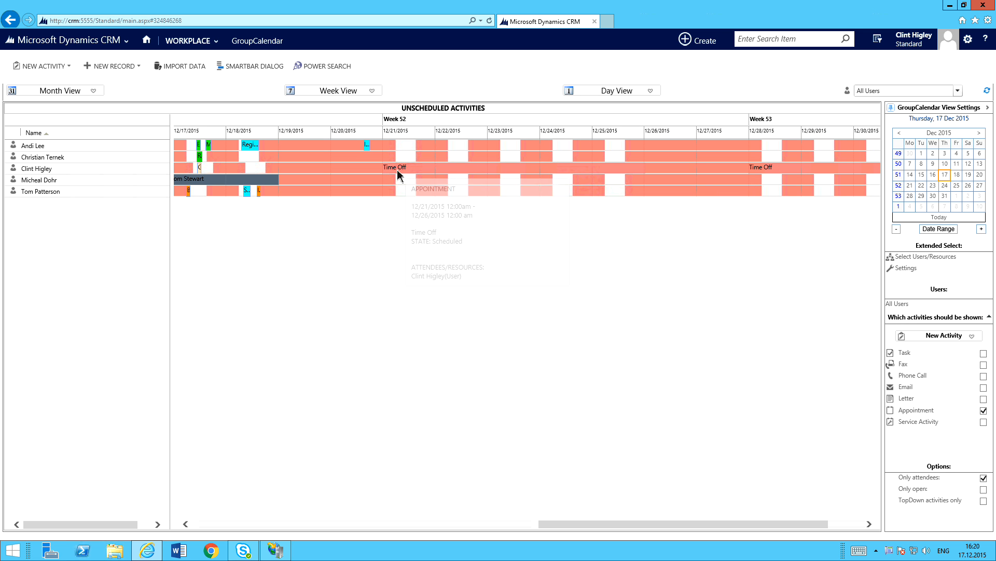
# - Switch to the monthly Overview and check the details of the Time Off appointment starting on December 21
pyautogui.click(94, 91)
pyautogui.click(31, 107)
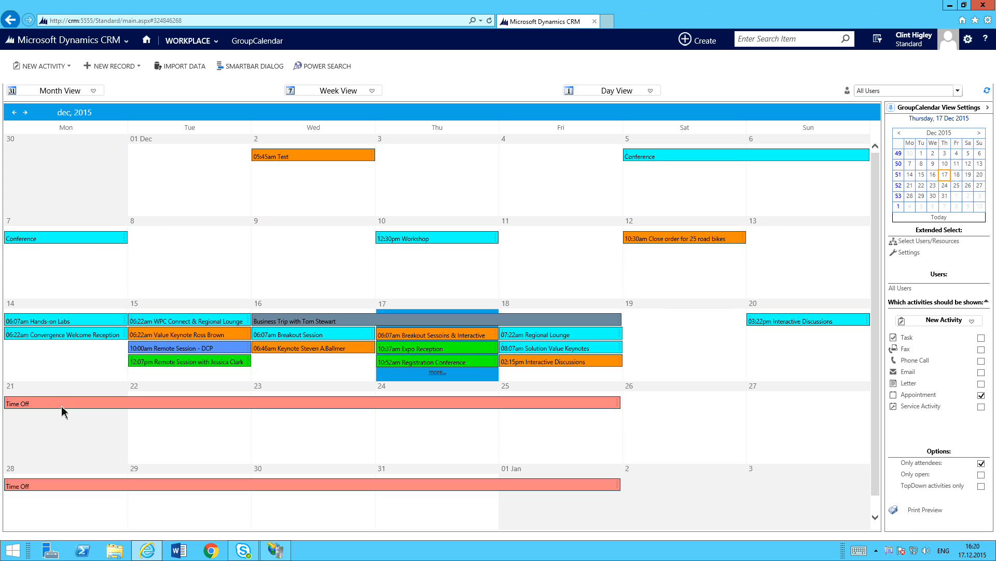
pyautogui.moveTo(78, 402)
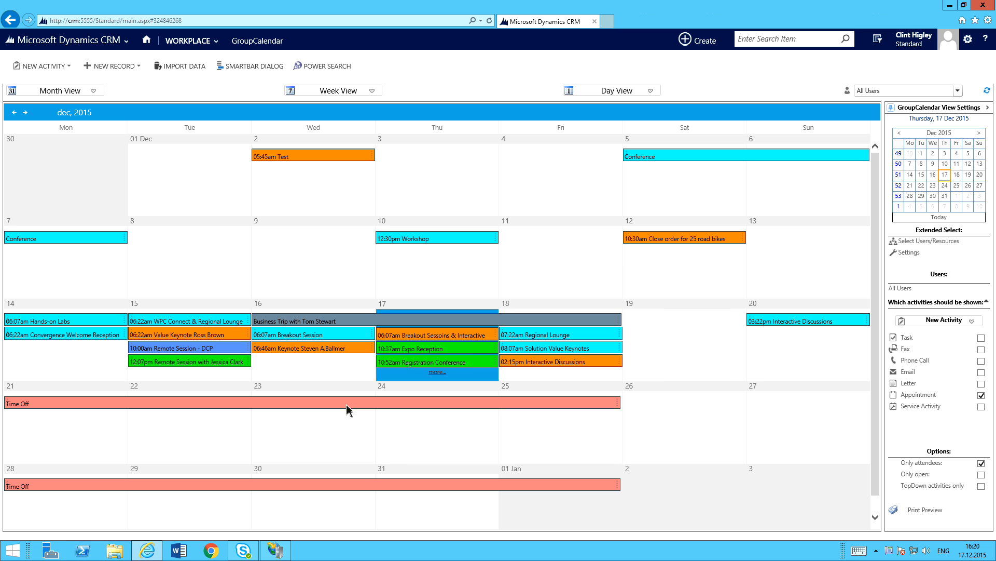
pyautogui.moveTo(347, 404)
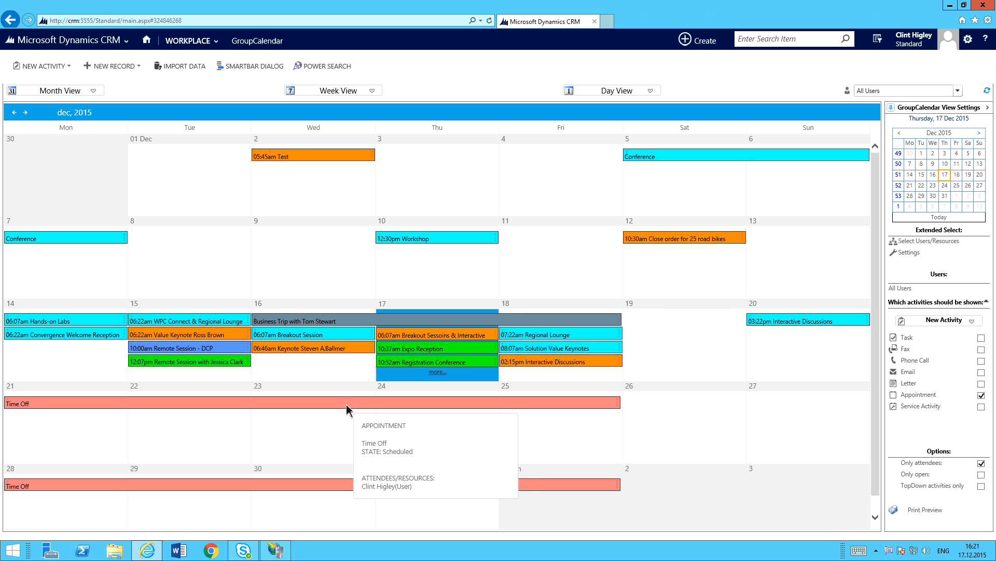
# - Limit the month overview to the signed-in user and check the GroupCalendar Webinar appointment on December 17
pyautogui.click(958, 92)
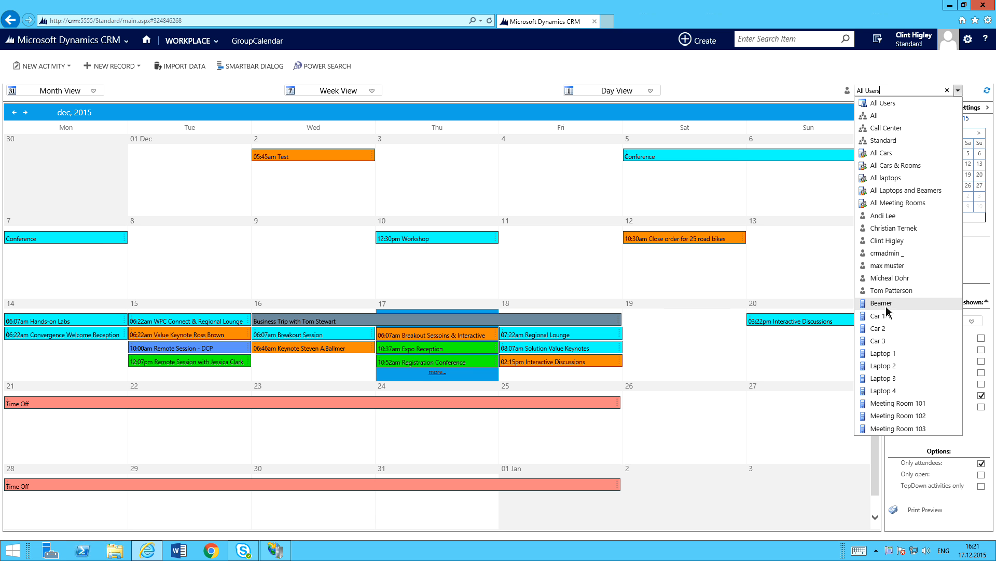
pyautogui.click(891, 241)
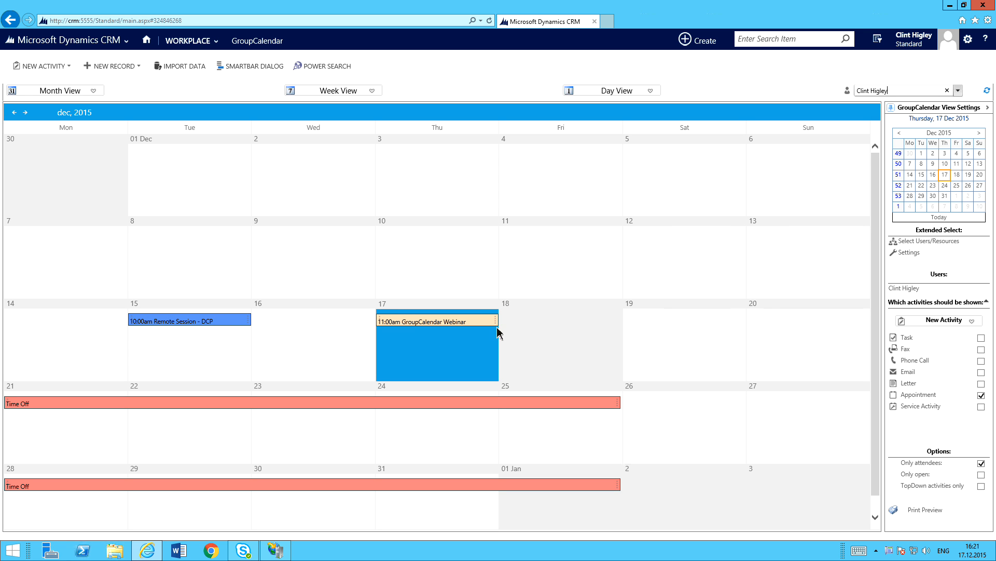
pyautogui.moveTo(439, 326)
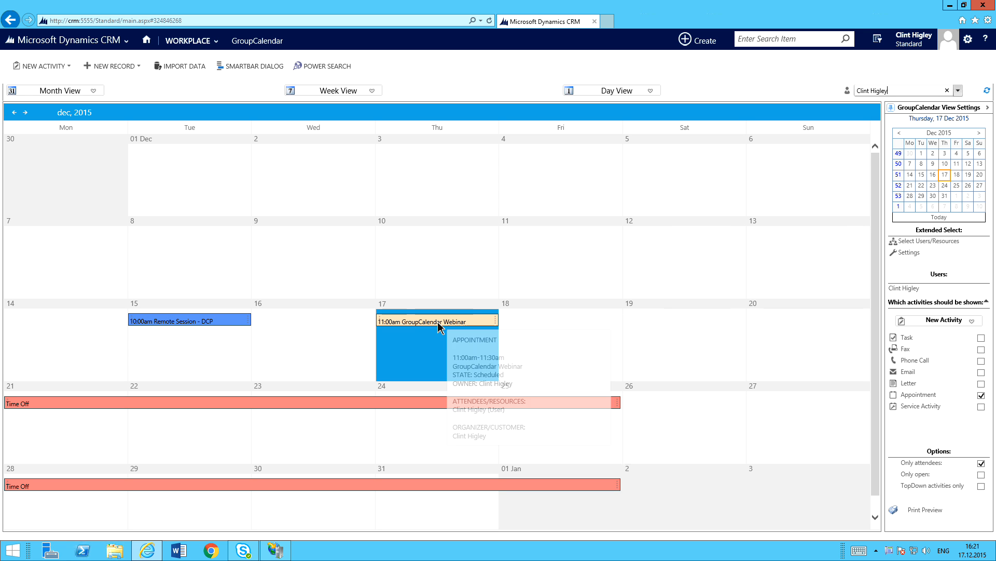
# - Limit the calendar to the user on the December 16–18 business trip and display the day in the TopDown layout
pyautogui.click(958, 91)
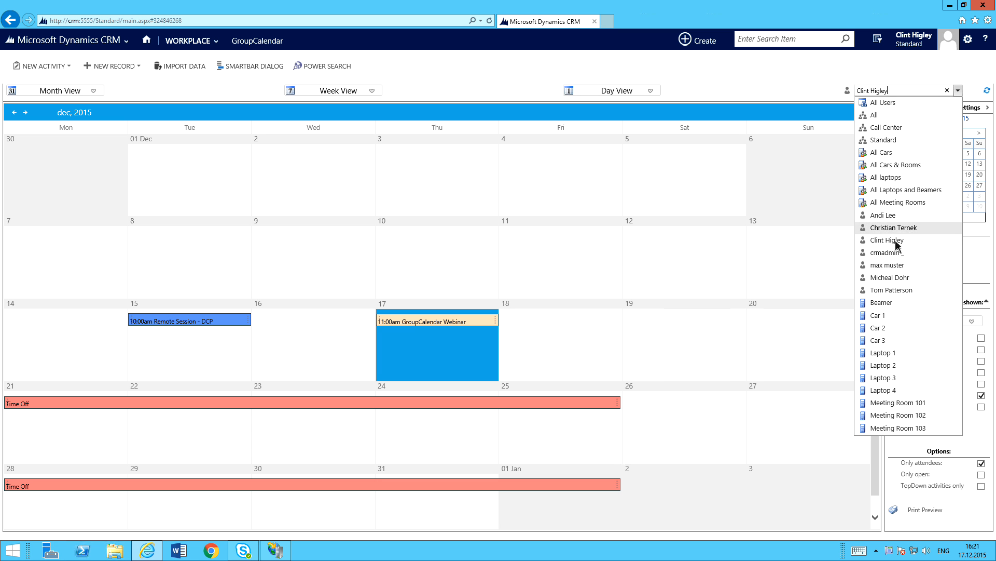
pyautogui.click(900, 277)
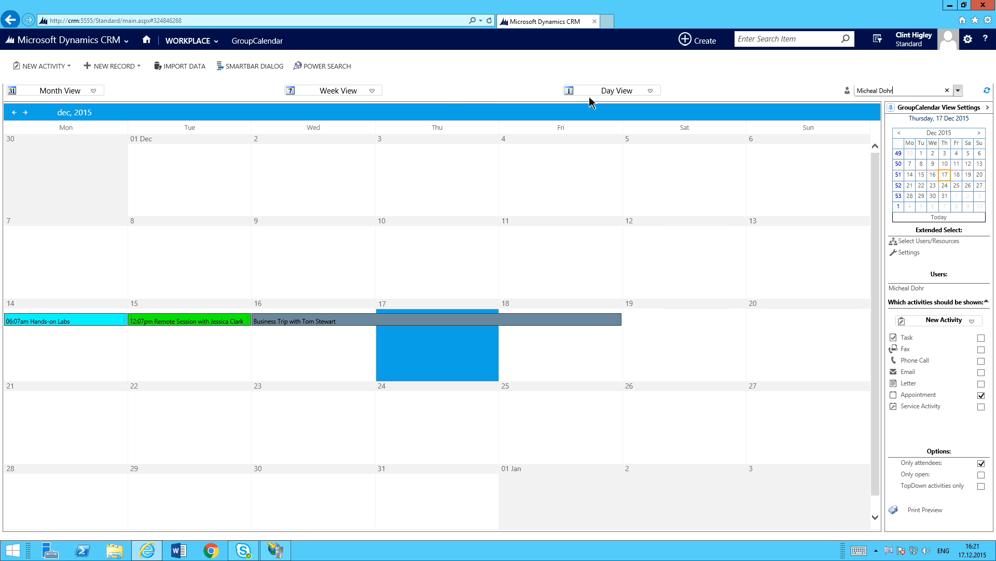
pyautogui.click(372, 92)
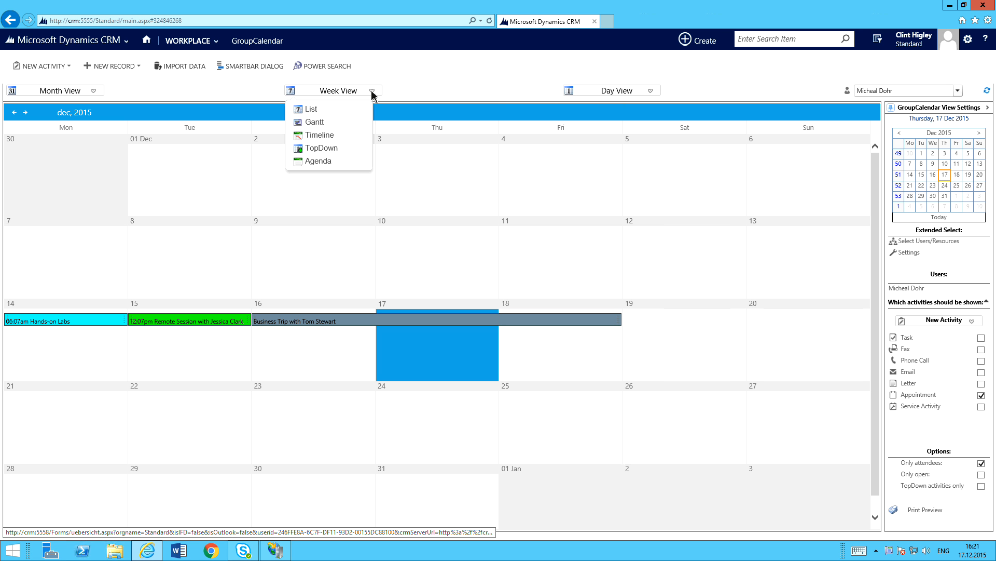
pyautogui.click(638, 92)
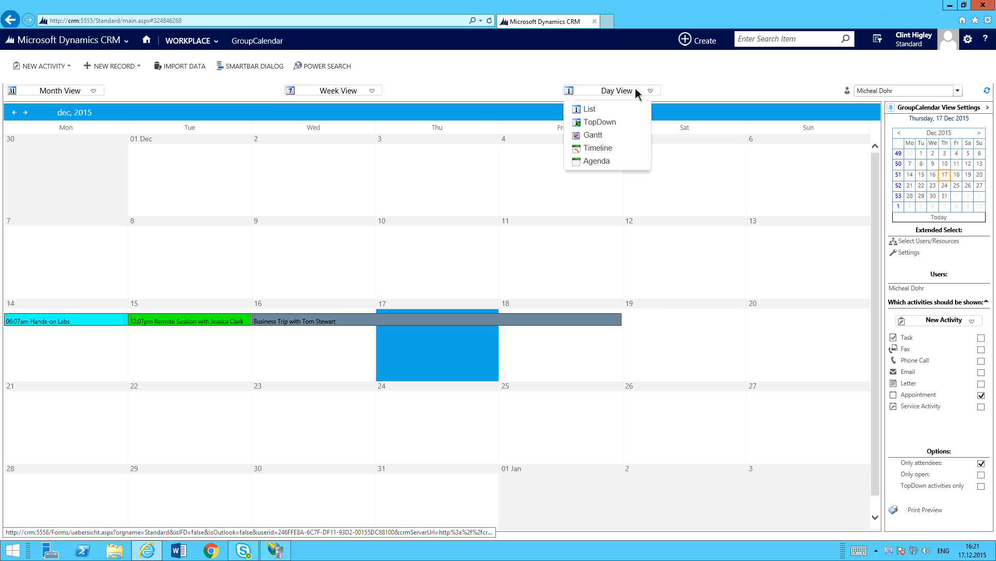
pyautogui.click(601, 122)
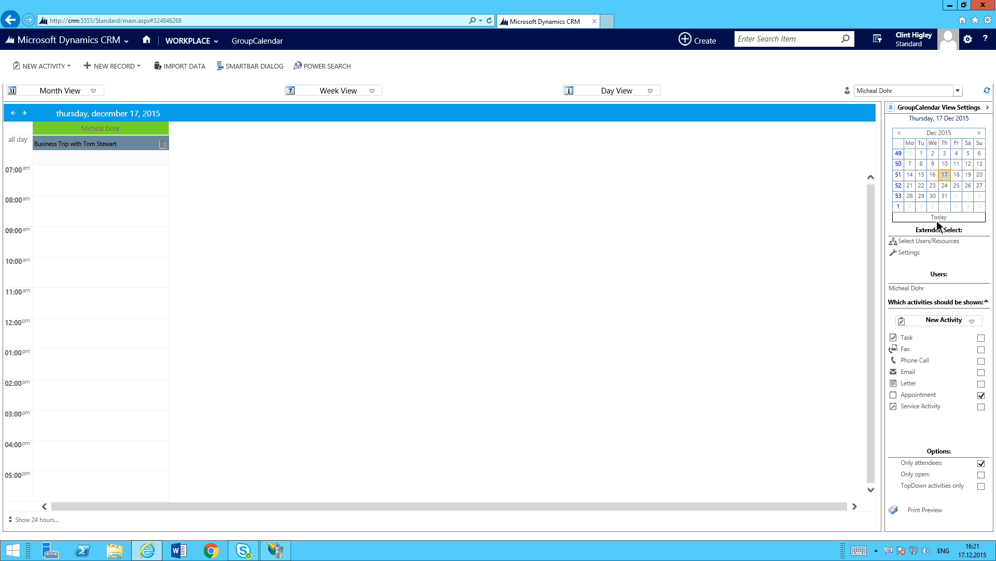
# - Review the GroupCalendar settings for the default view, user and activities, keeping the signed-in user as the default, and save them
pyautogui.click(909, 253)
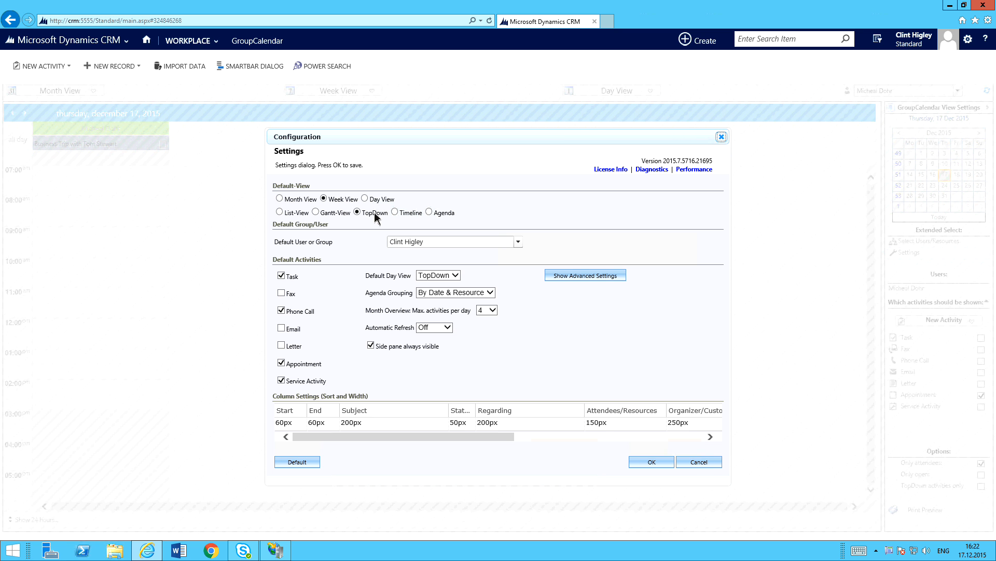
pyautogui.click(521, 243)
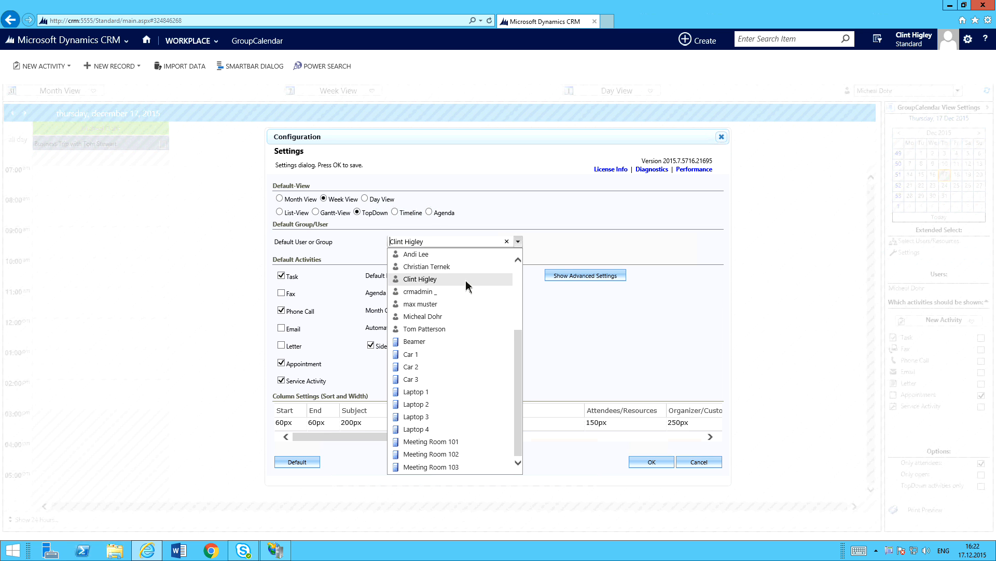
pyautogui.click(465, 279)
pyautogui.click(520, 242)
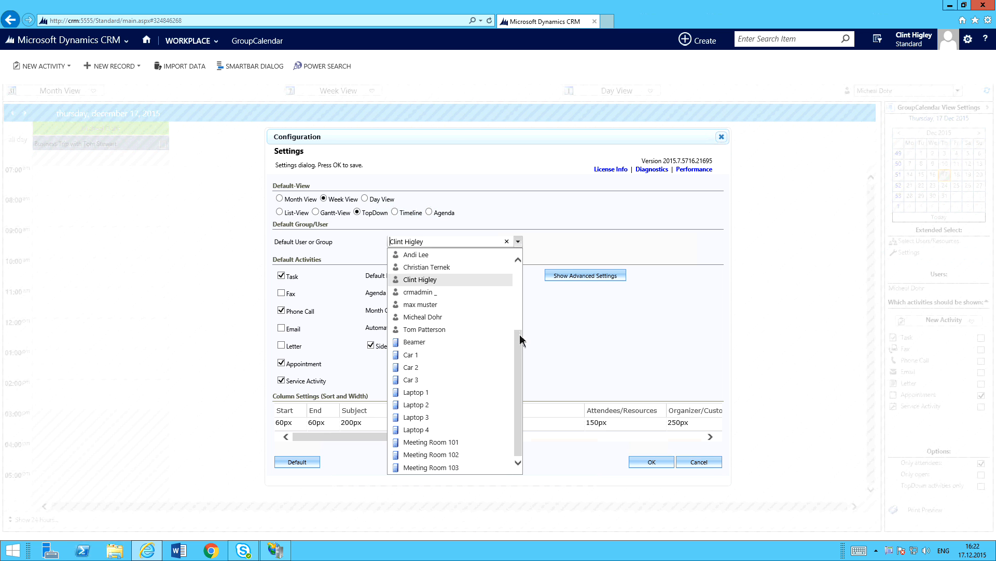
pyautogui.scroll(3, 518, 263)
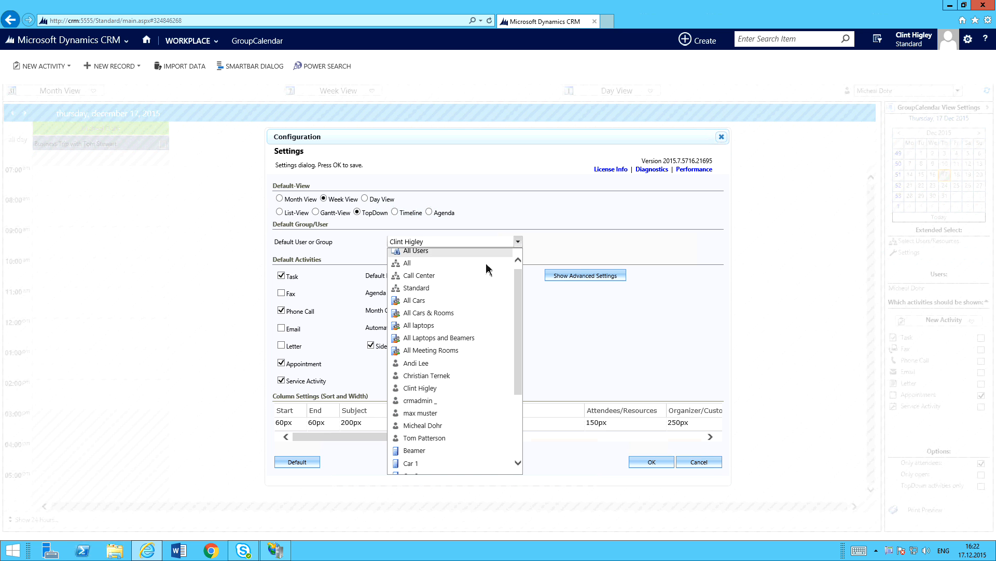
pyautogui.click(598, 235)
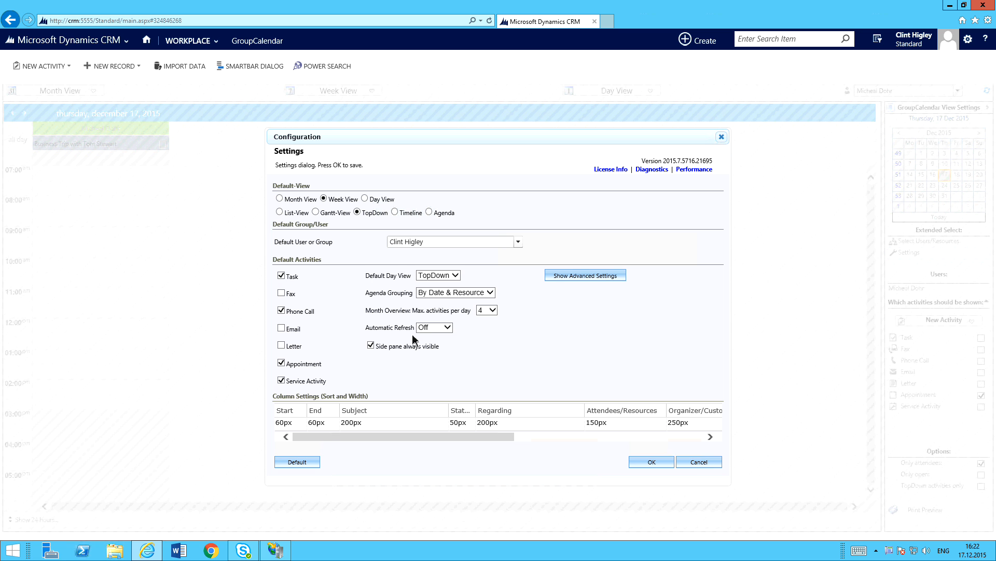
pyautogui.click(655, 460)
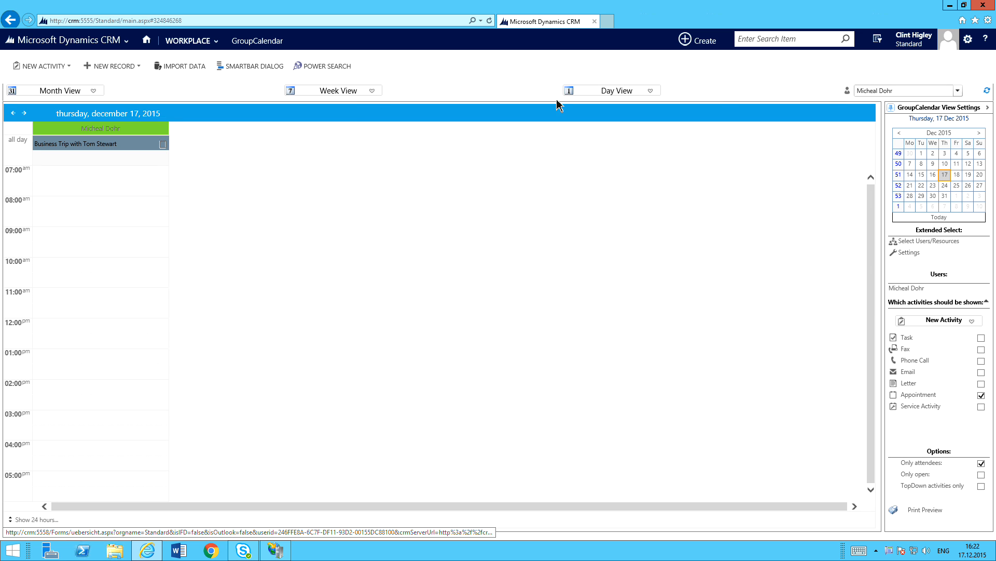
# - Display the December 17 day schedule for the All team and switch the selection to All Users
pyautogui.click(959, 91)
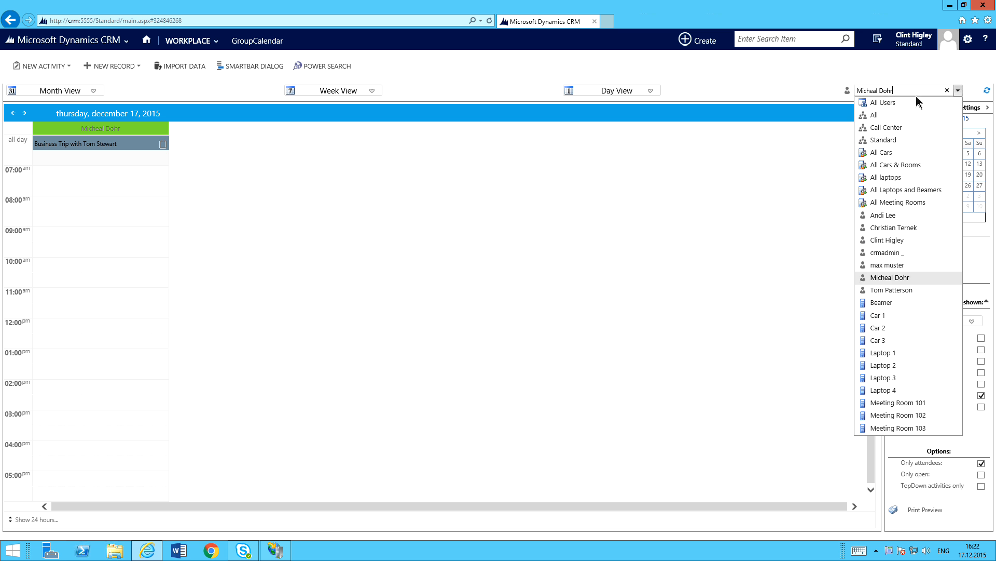
pyautogui.click(901, 119)
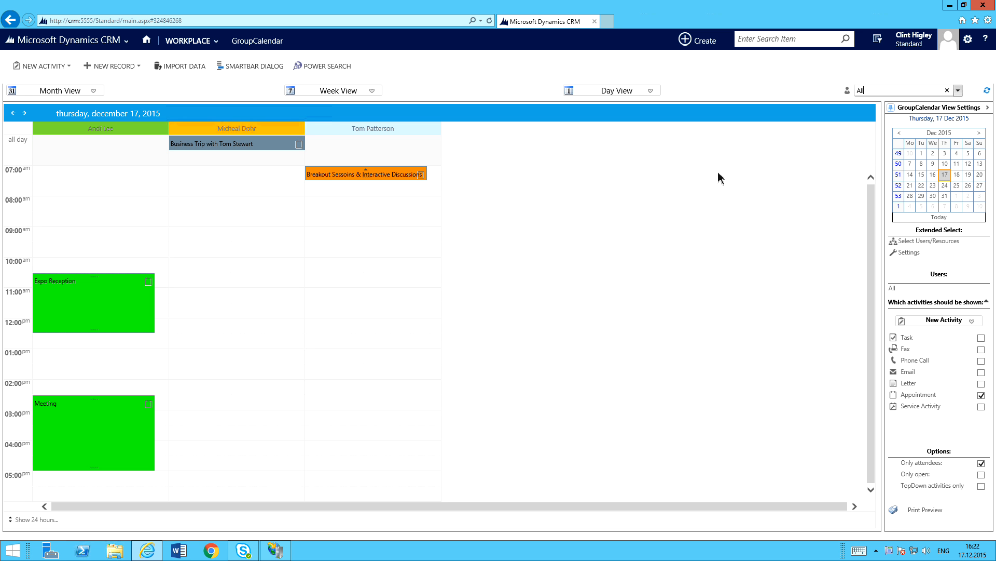
pyautogui.click(959, 91)
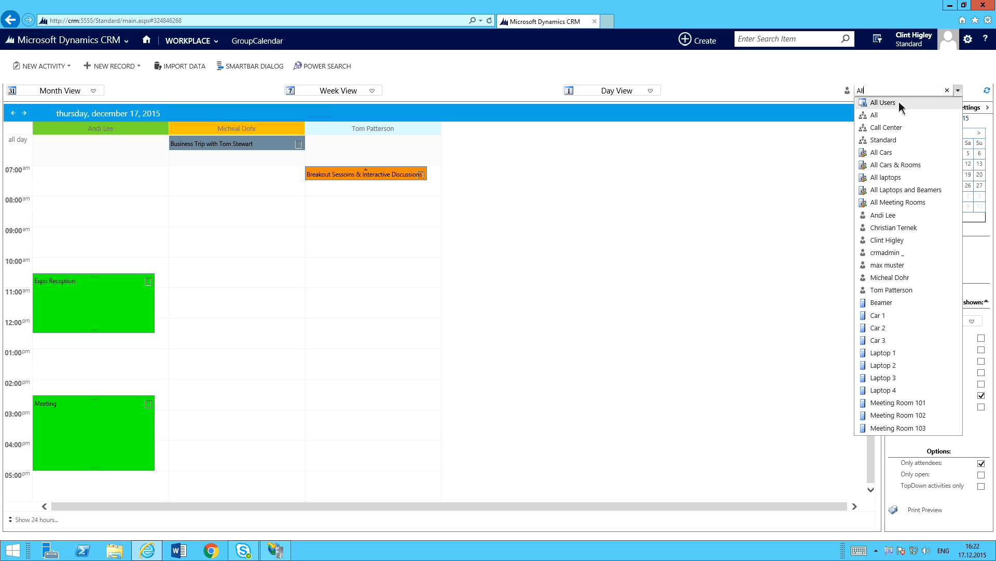
pyautogui.click(901, 101)
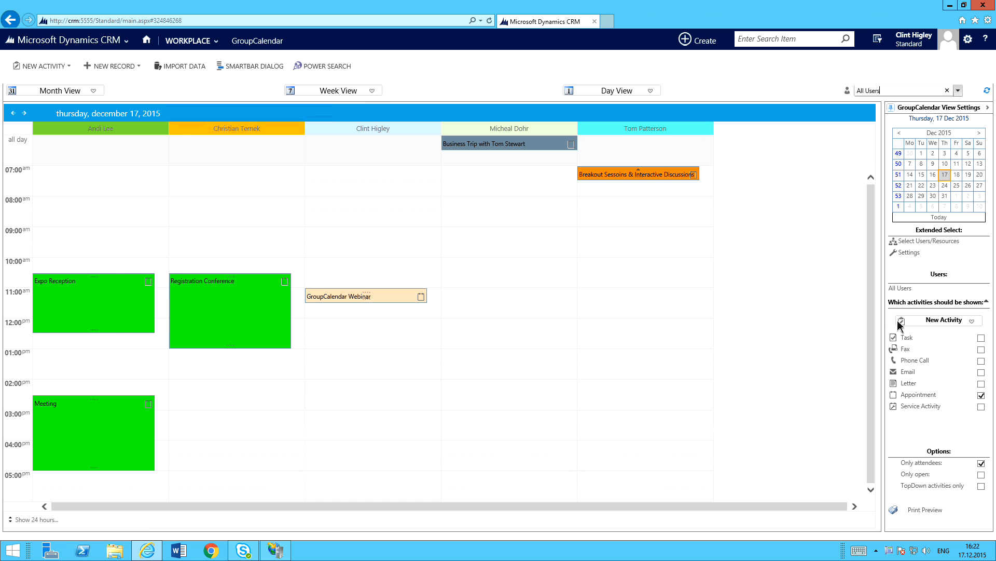
# - Create an appointment with the subject Remote Session - GC and no attendees, and save it despite the scheduling alert
pyautogui.click(952, 322)
pyautogui.click(932, 340)
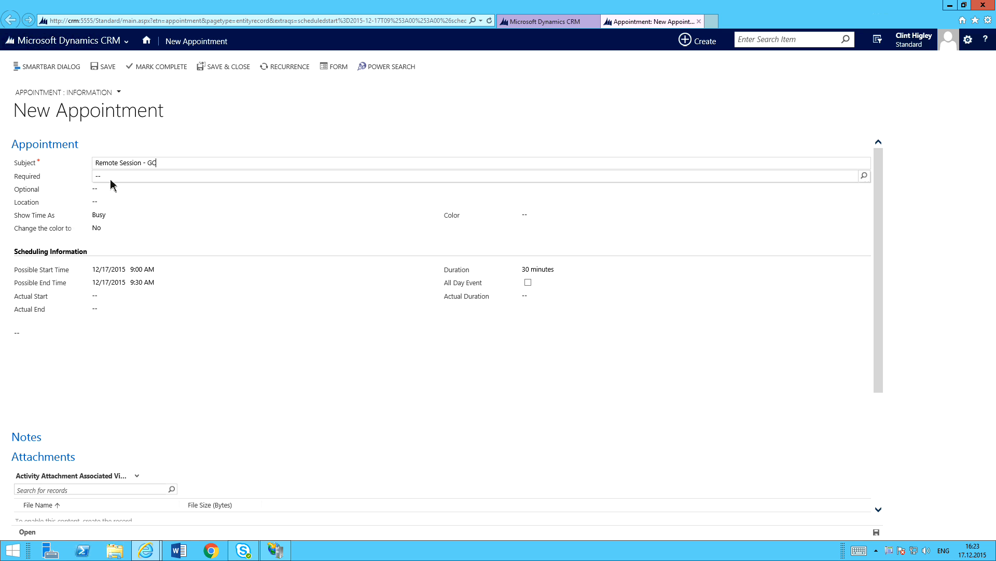
pyautogui.click(876, 532)
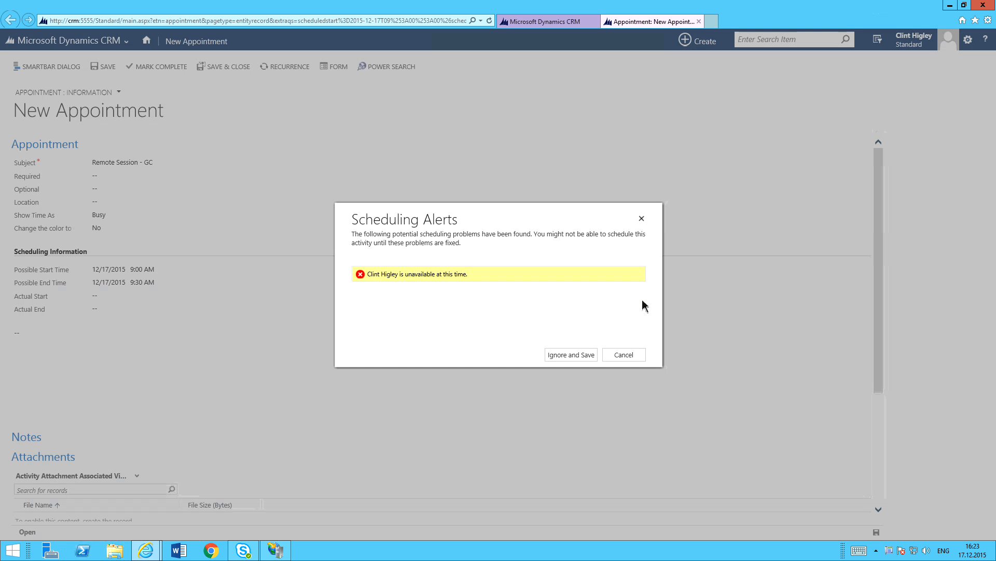
pyautogui.click(571, 355)
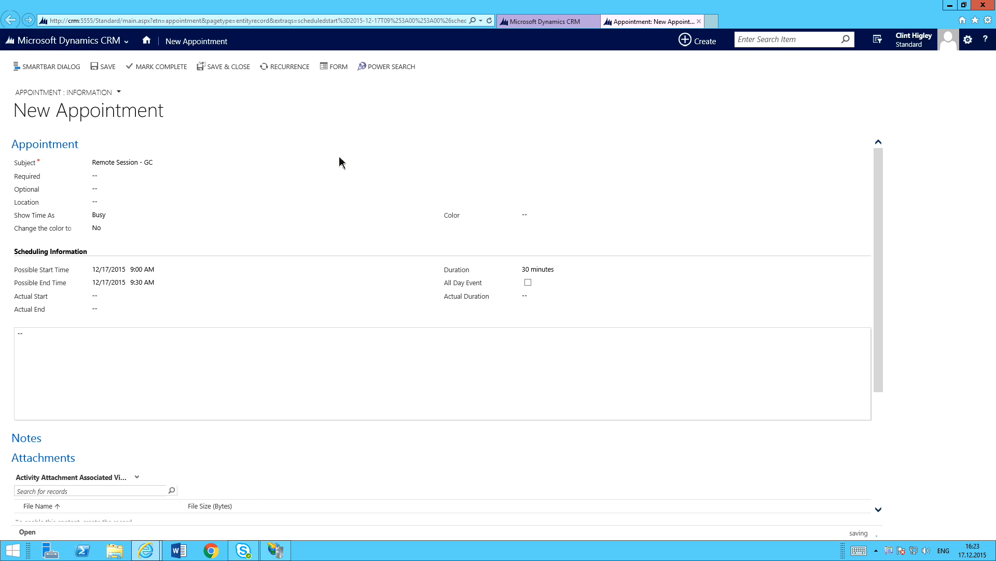
# - Return to the calendar, refresh it and show the week as a Gantt chart with the time scale enlarged to single days
pyautogui.click(558, 22)
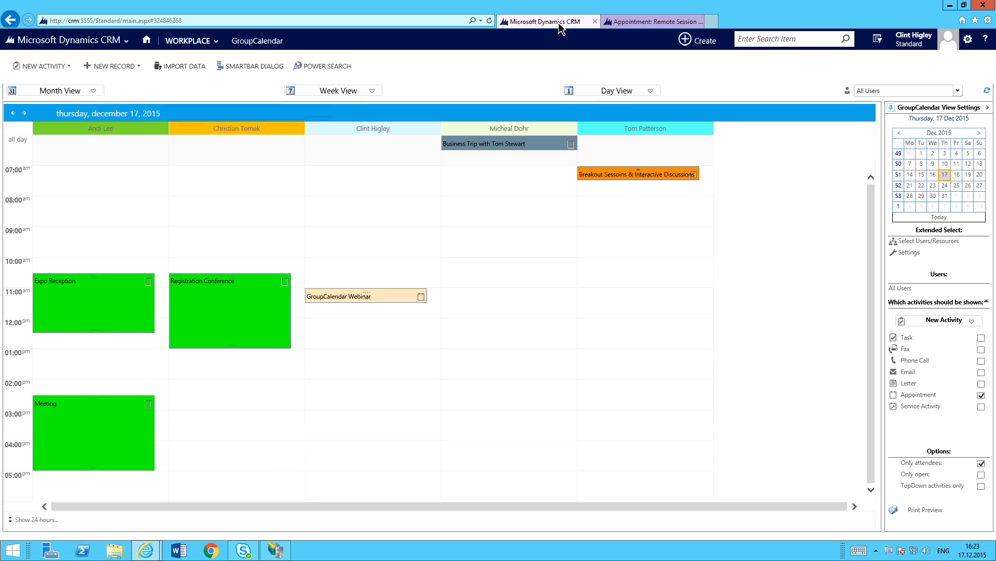
pyautogui.click(988, 91)
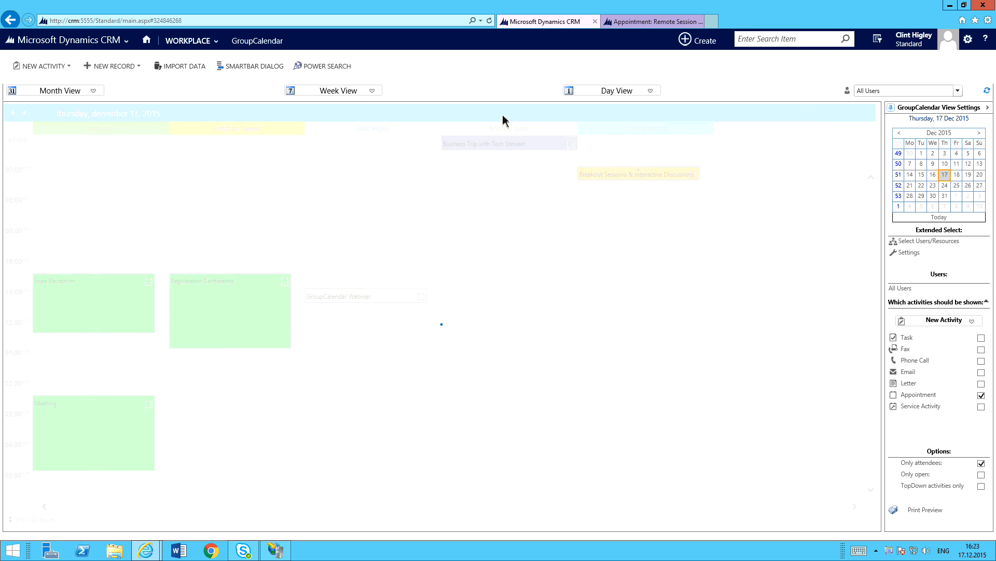
pyautogui.click(372, 92)
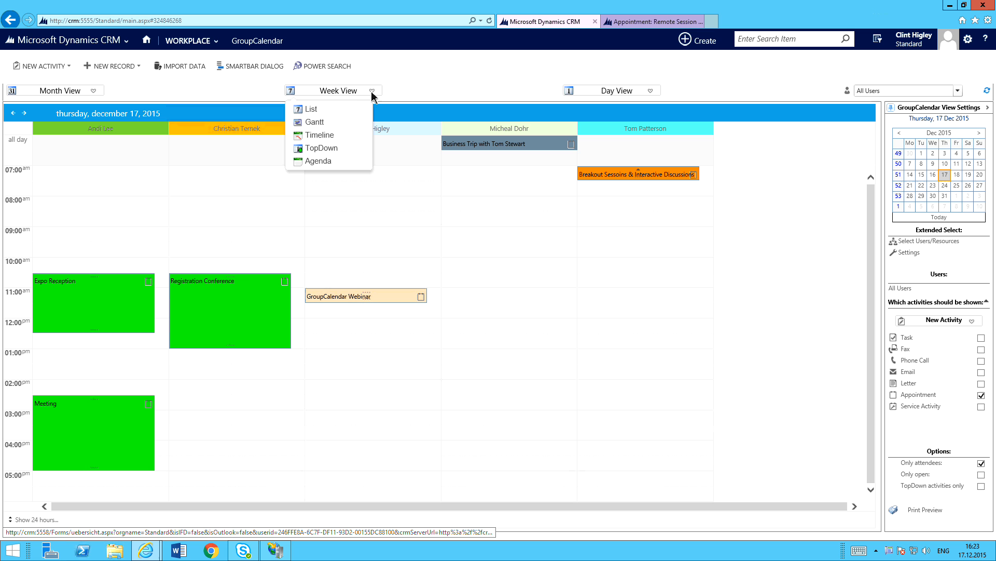
pyautogui.click(315, 122)
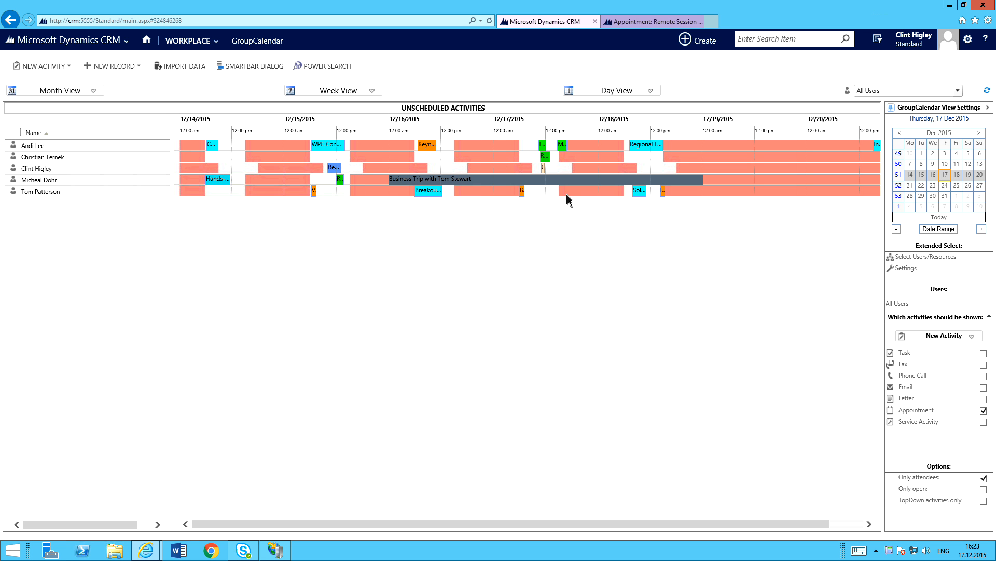
pyautogui.click(982, 230)
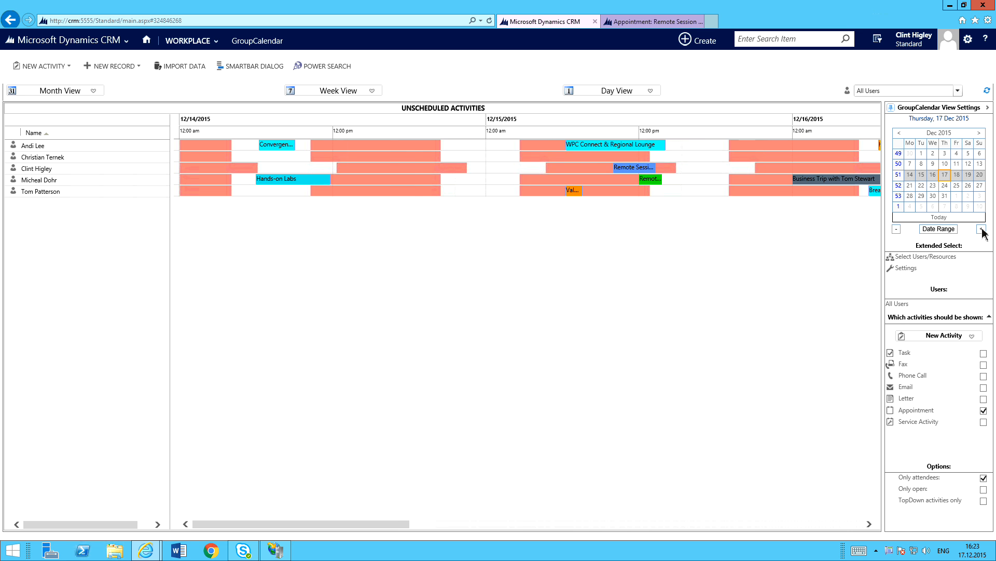
pyautogui.click(982, 229)
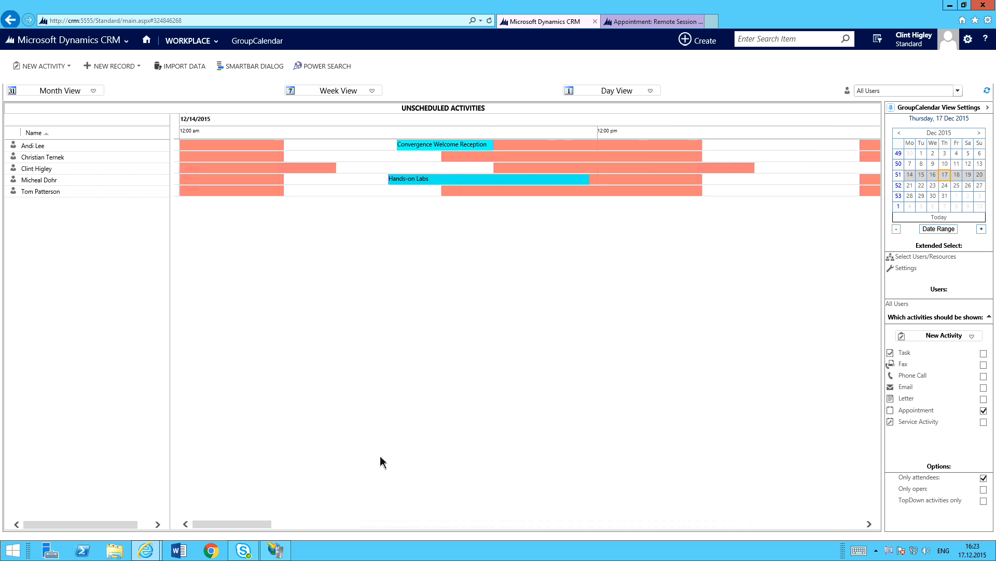
# - Expand the unscheduled activities and check both the service activities and the appointments lists
pyautogui.click(443, 110)
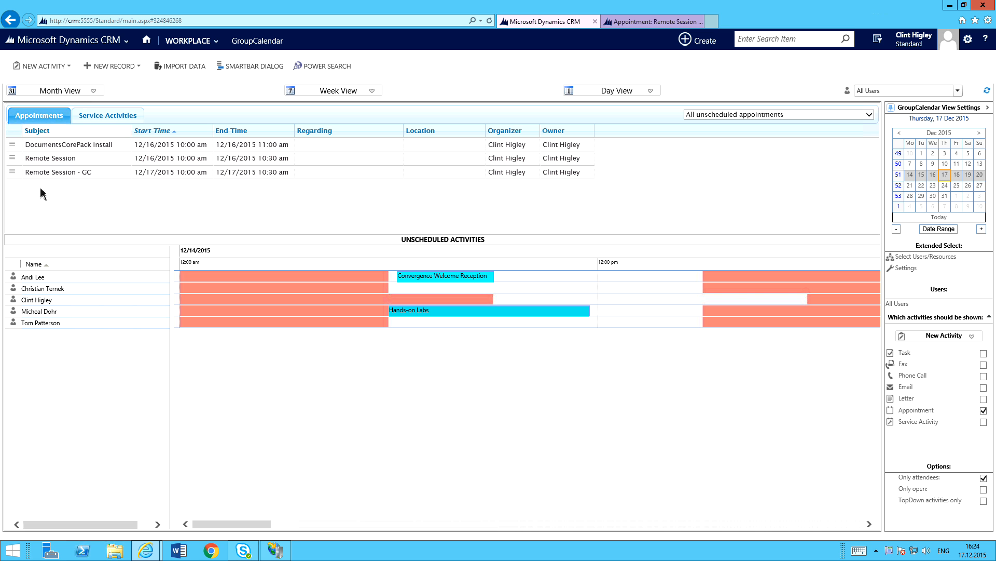
pyautogui.click(107, 121)
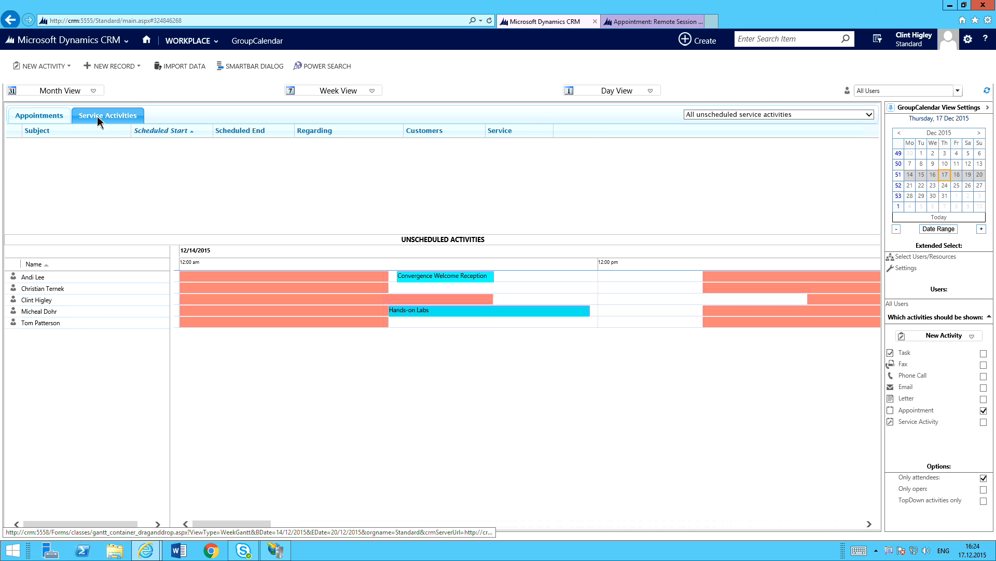
pyautogui.click(40, 120)
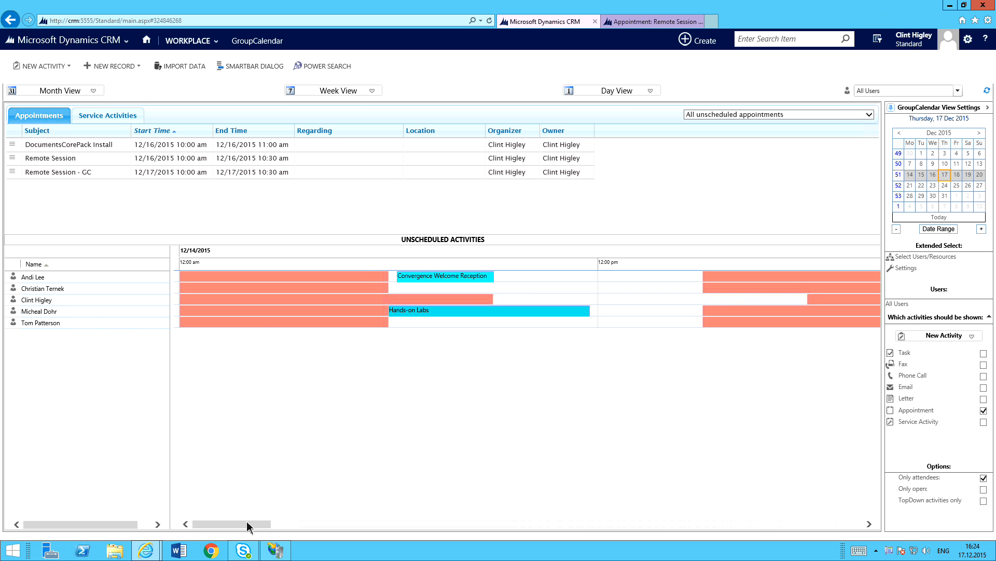
# - Assign the unscheduled Remote Session - GC to the first listed user and Remote Session to the last one on the morning of December 17
pyautogui.moveTo(247, 524); pyautogui.dragTo(530, 525)
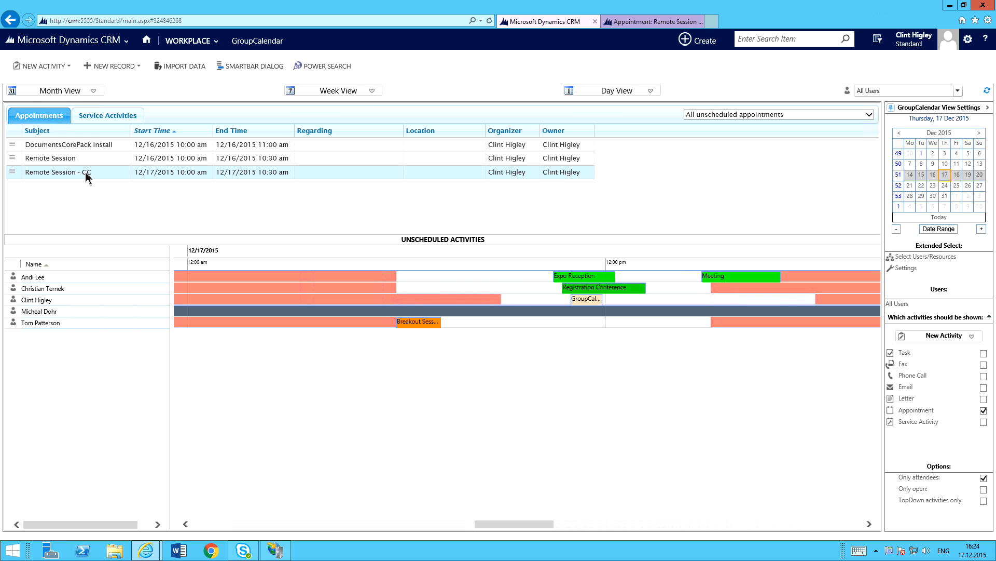
pyautogui.moveTo(268, 208); pyautogui.dragTo(498, 279)
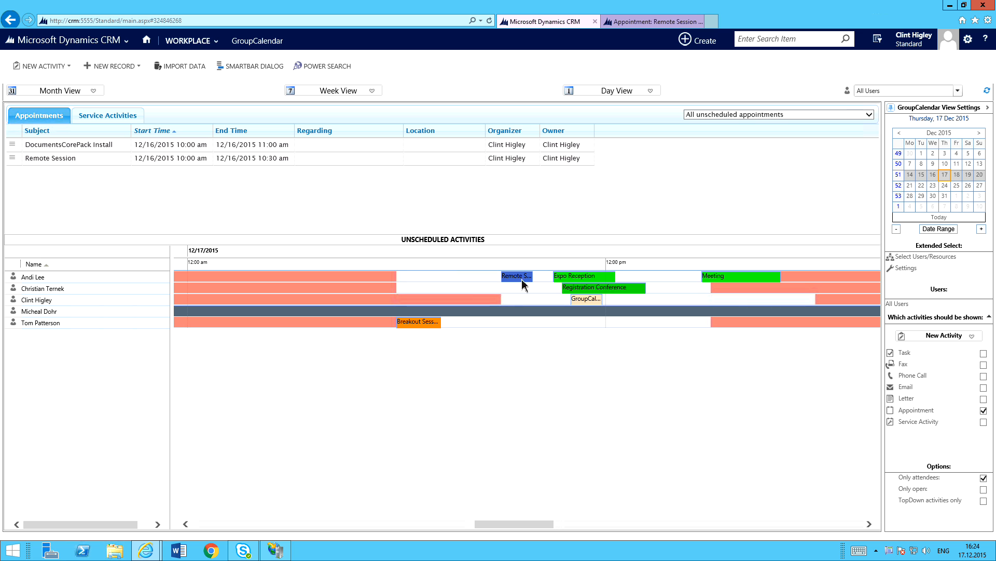
pyautogui.moveTo(523, 281)
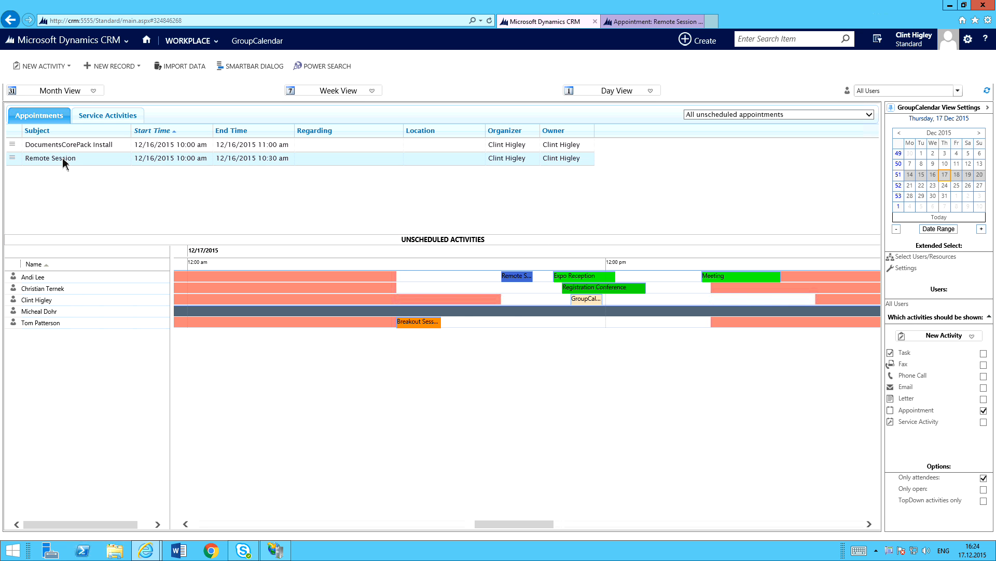
pyautogui.moveTo(62, 160); pyautogui.dragTo(468, 325)
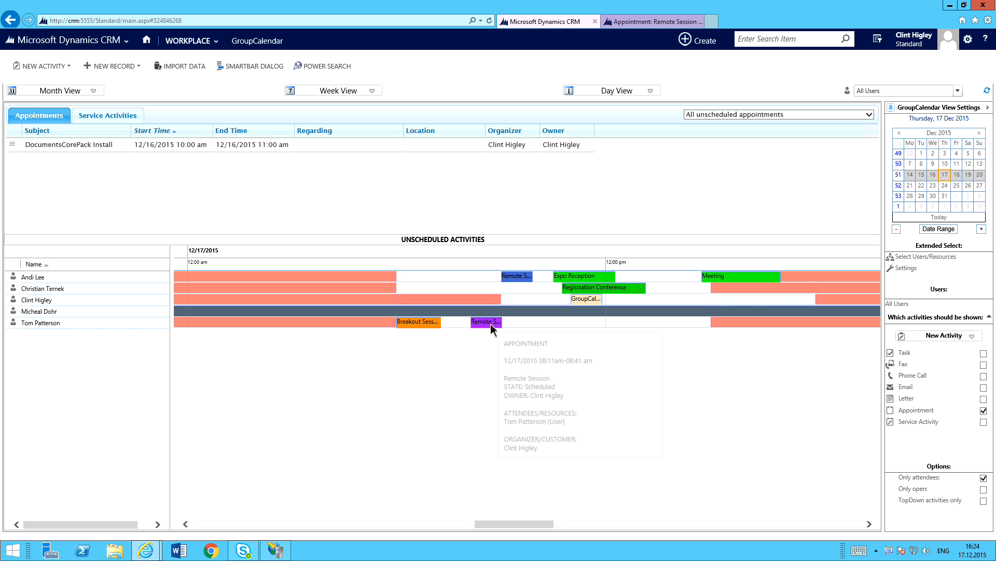
# - Return Remote Session to the unscheduled list and move Remote Session - GC earlier in the first user's row
pyautogui.moveTo(491, 324); pyautogui.dragTo(413, 187)
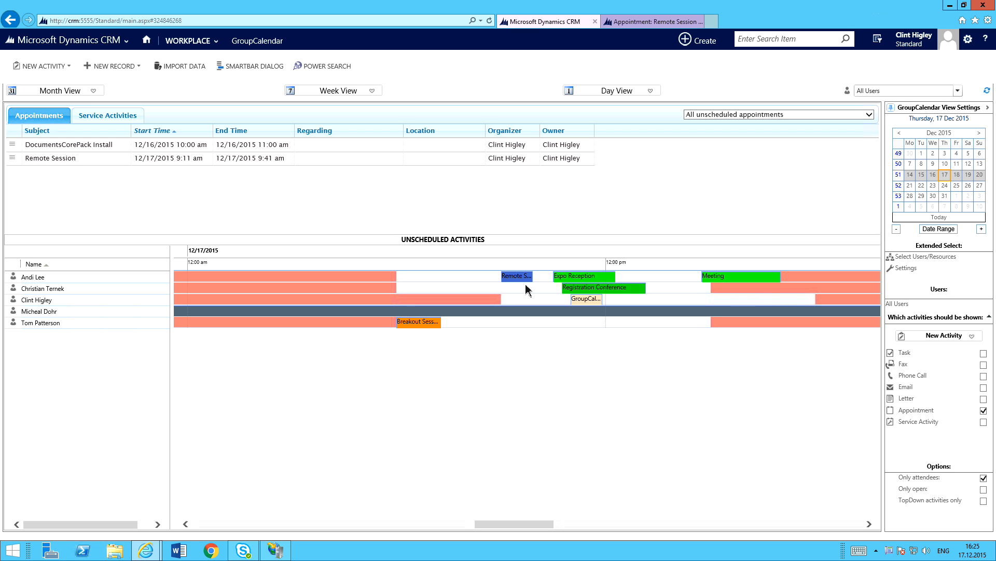
pyautogui.moveTo(521, 277); pyautogui.dragTo(327, 198)
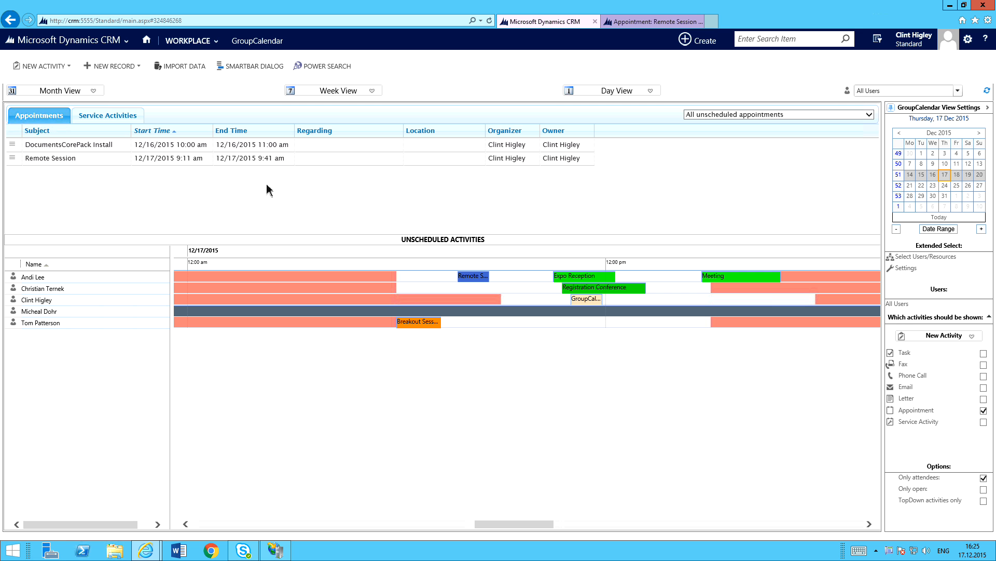
# - Assign the unscheduled DocumentsCorePack Install appointment to the last listed user on the morning of December 17
pyautogui.moveTo(93, 152); pyautogui.dragTo(567, 324)
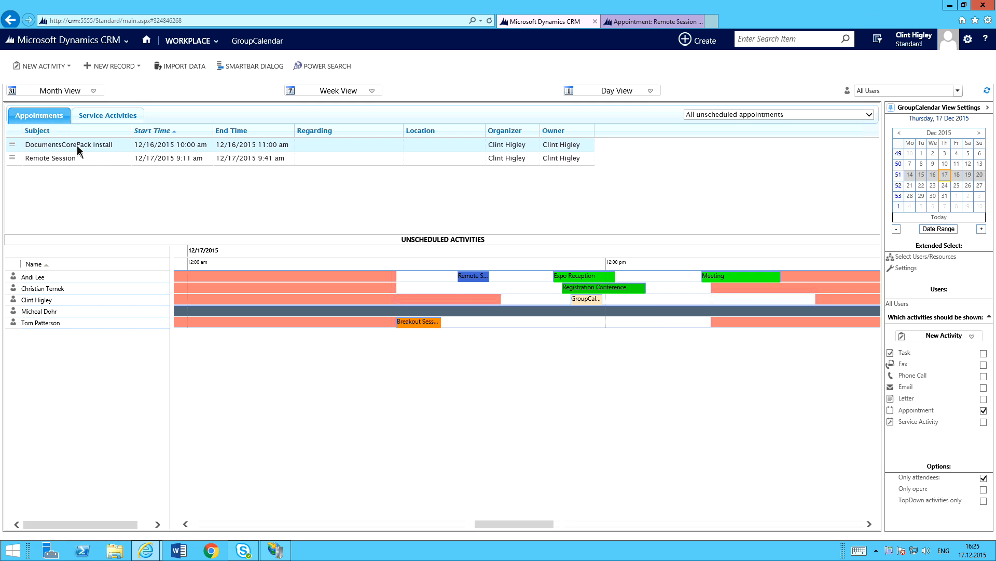
pyautogui.moveTo(76, 146); pyautogui.dragTo(556, 327)
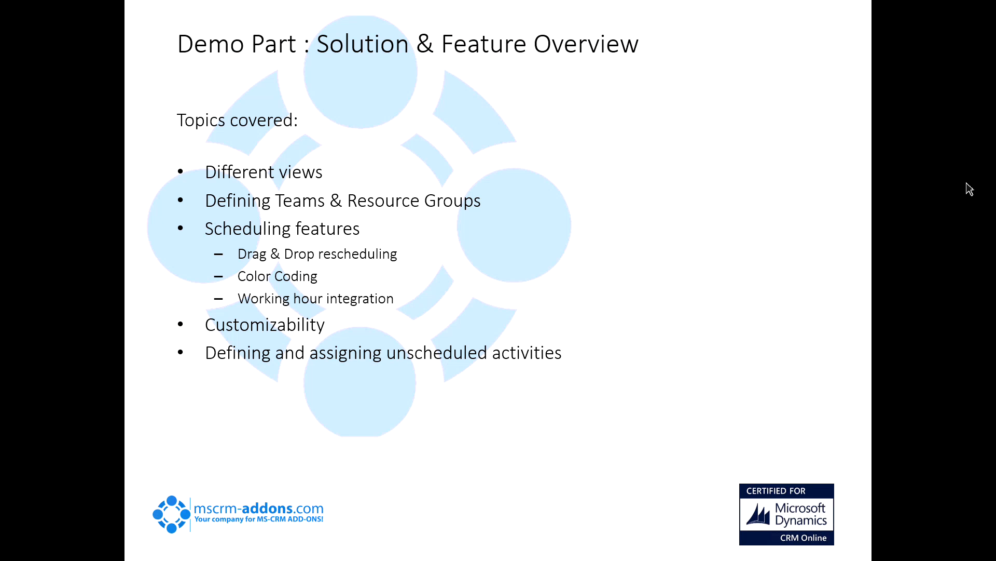
pyautogui.click(969, 189)
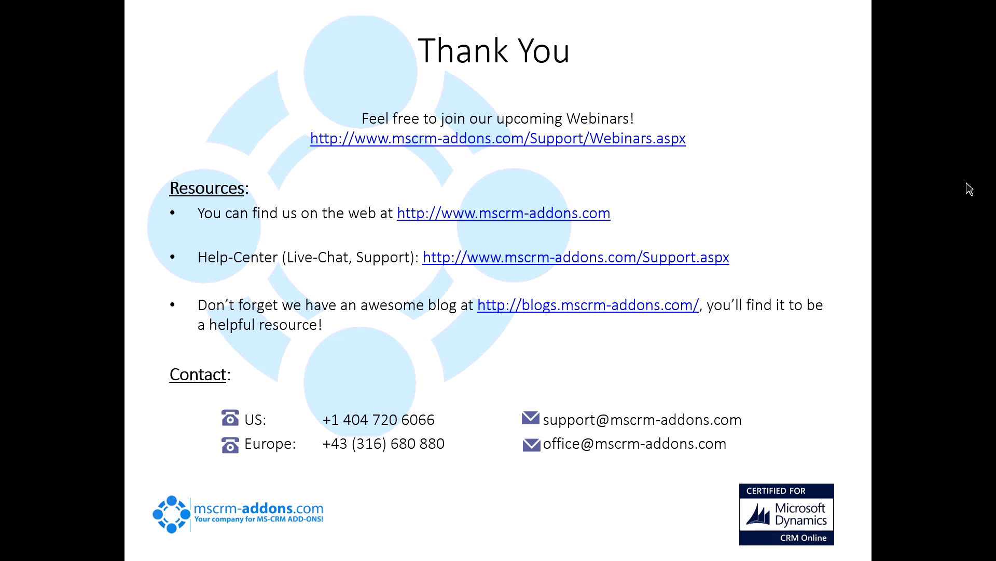